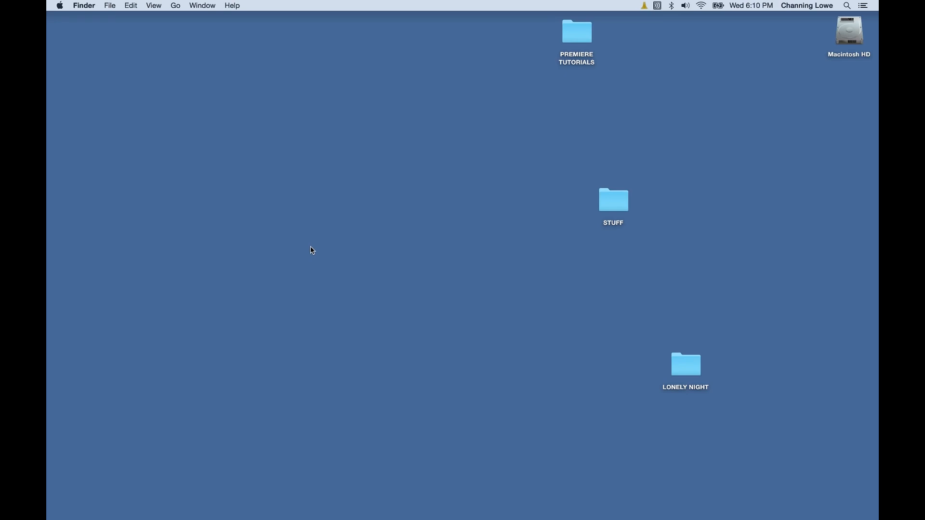
- Find and launch Adobe Premiere Pro CC 2015
{"action": "key", "text": "super+space"}
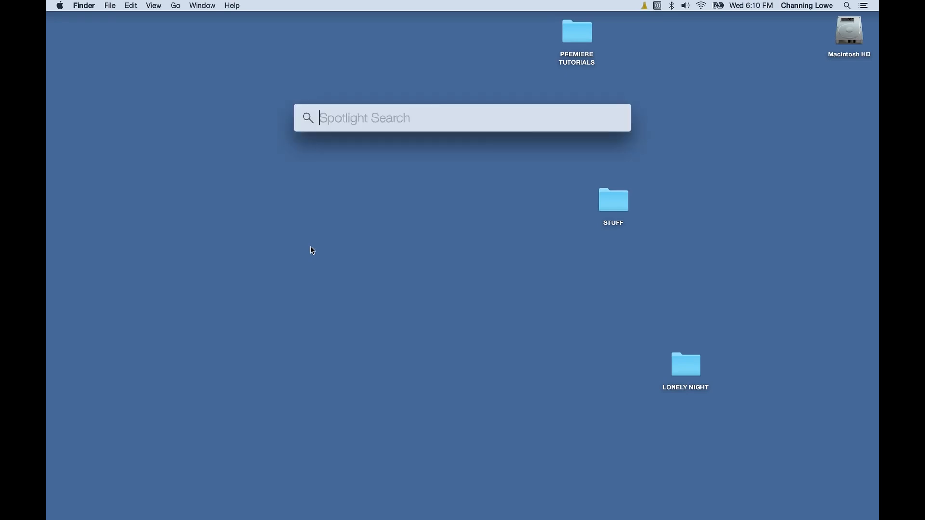
{"action": "type", "text": "prem"}
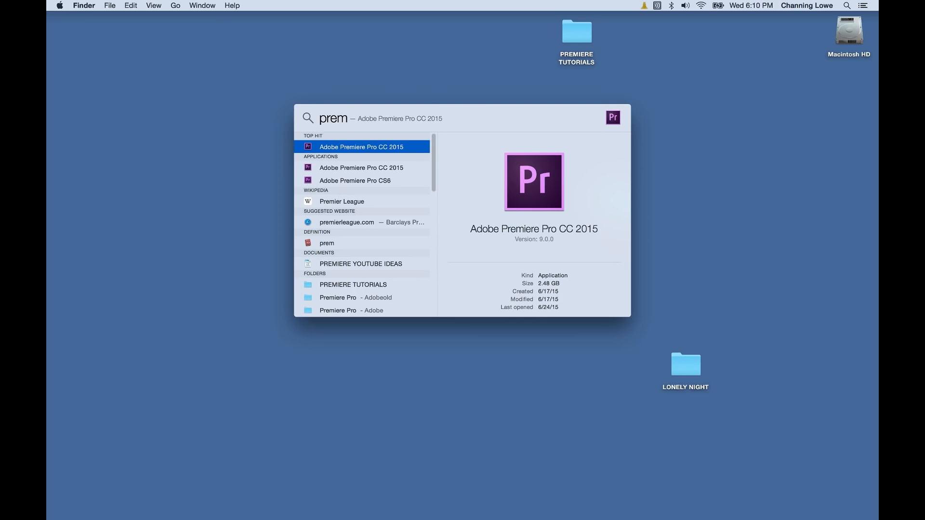
{"action": "key", "text": "Return"}
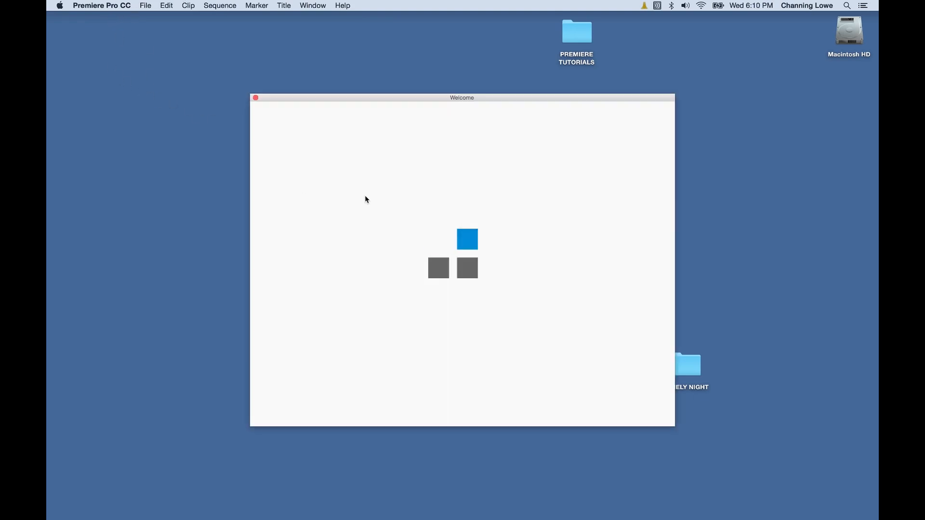
{"action": "left_click_drag", "start_coordinate": [348, 97], "coordinate": [367, 68]}
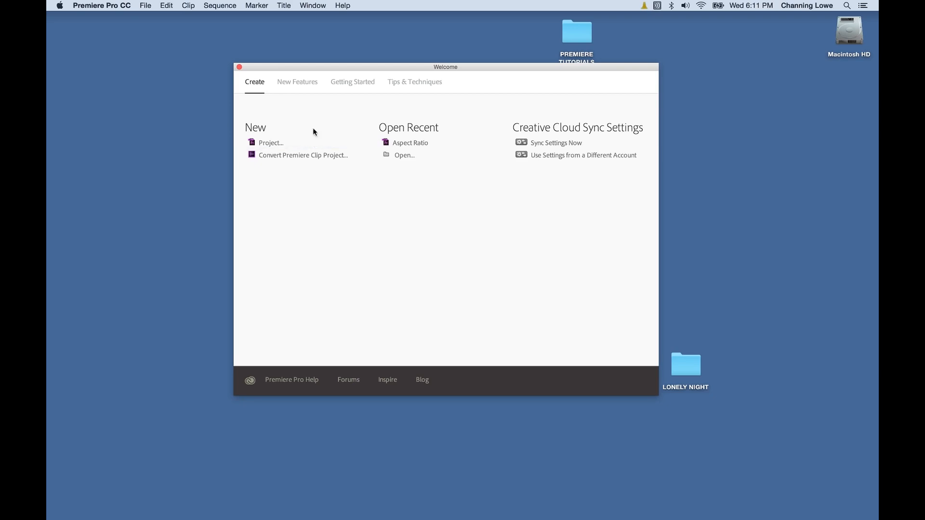
{"action": "left_click_drag", "start_coordinate": [333, 66], "coordinate": [348, 94]}
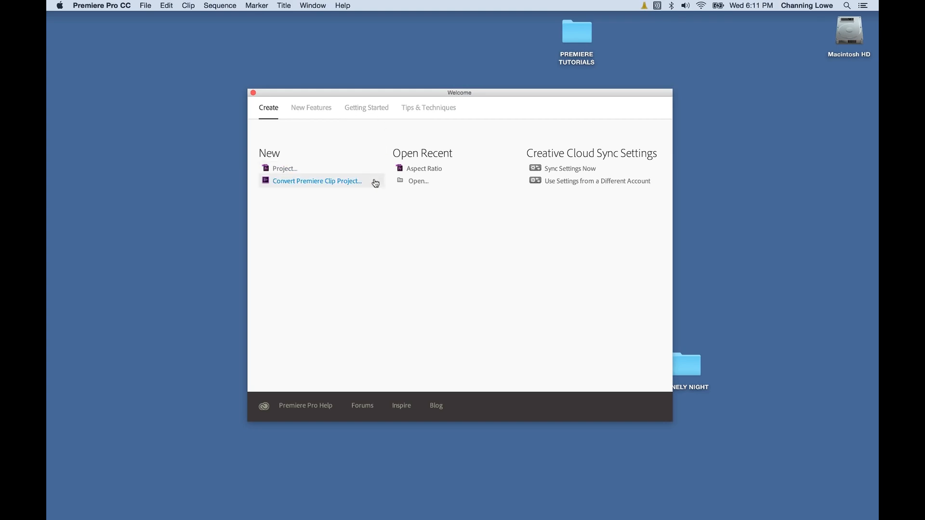
{"action": "left_click_drag", "start_coordinate": [372, 93], "coordinate": [348, 66]}
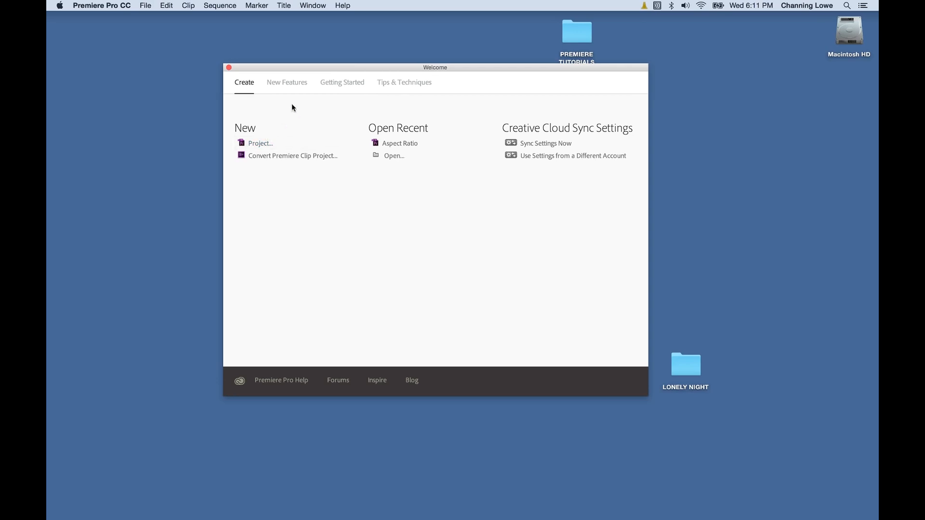
- Look through the New Features tutorials on the Welcome screen, making the window taller to show more of them
{"action": "left_click", "coordinate": [282, 86]}
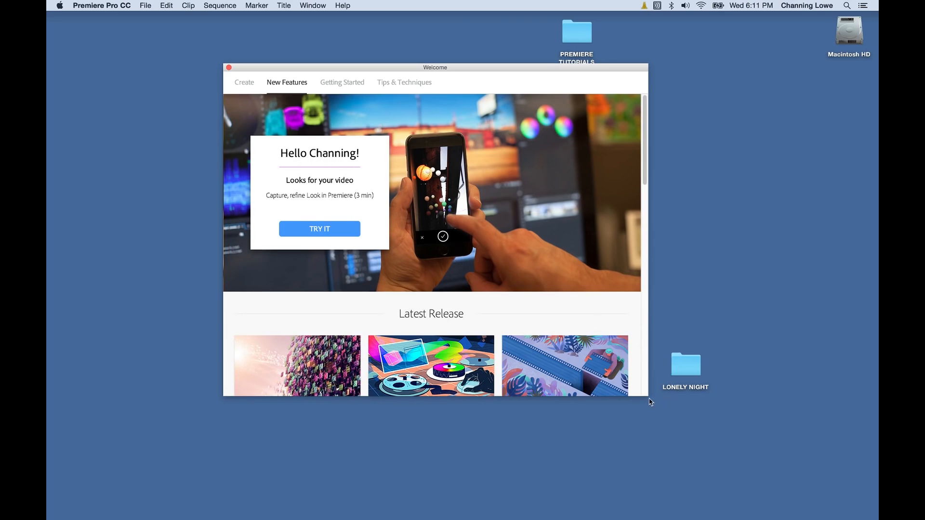
{"action": "left_click_drag", "start_coordinate": [647, 397], "coordinate": [645, 476]}
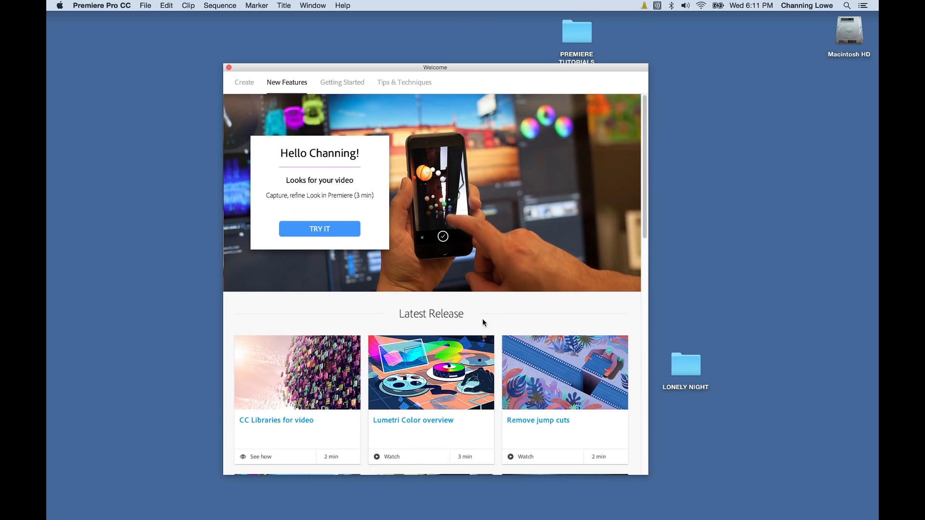
{"action": "scroll", "coordinate": [328, 420], "scroll_direction": "down", "scroll_amount": 4}
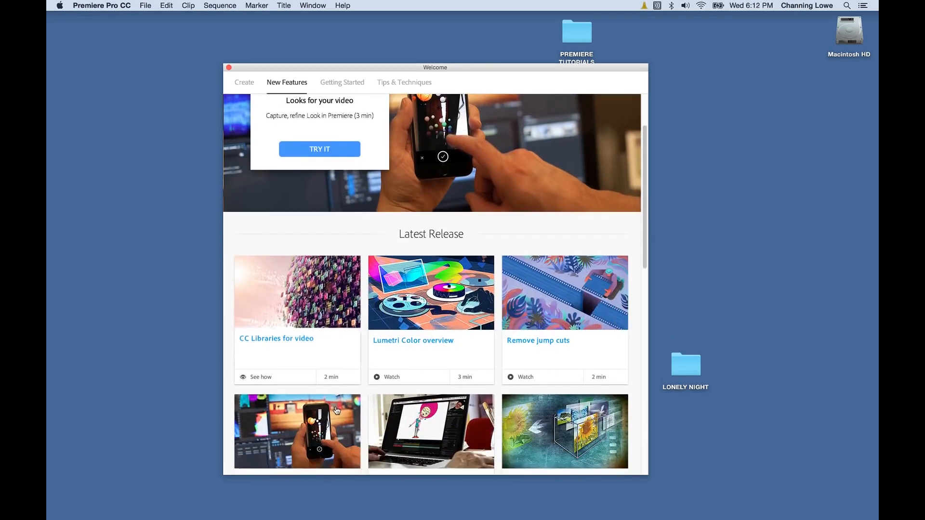
{"action": "scroll", "coordinate": [337, 410], "scroll_direction": "down", "scroll_amount": 10}
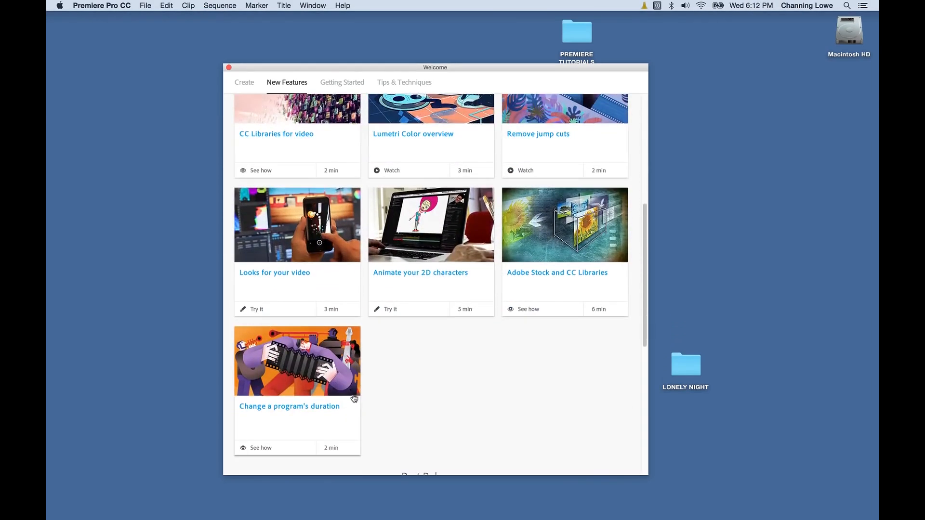
{"action": "scroll", "coordinate": [355, 398], "scroll_direction": "up", "scroll_amount": 14}
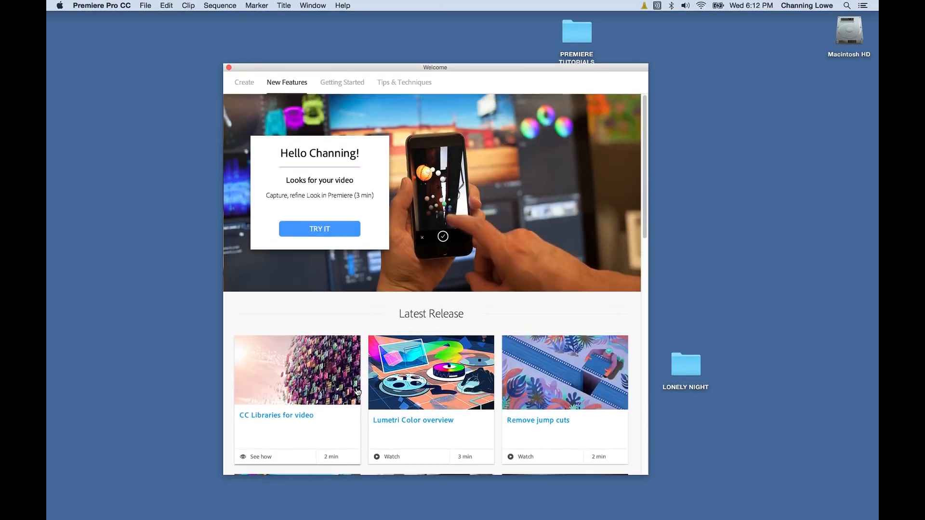
- Look through the Getting Started and the Tips & Techniques tutorials on the Welcome screen
{"action": "left_click", "coordinate": [339, 83]}
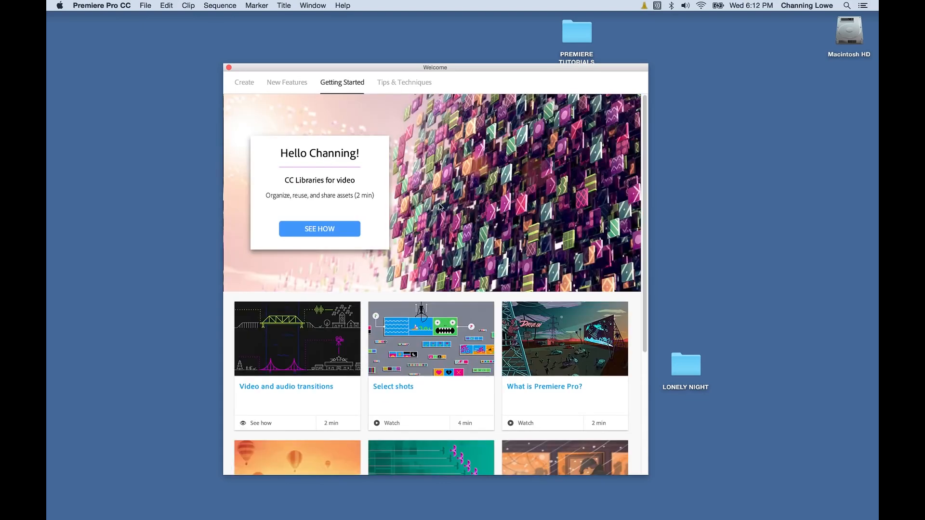
{"action": "scroll", "coordinate": [433, 285], "scroll_direction": "down", "scroll_amount": 1}
{"action": "scroll", "coordinate": [432, 284], "scroll_direction": "down", "scroll_amount": 2}
{"action": "scroll", "coordinate": [424, 282], "scroll_direction": "up", "scroll_amount": 3}
{"action": "left_click", "coordinate": [407, 86]}
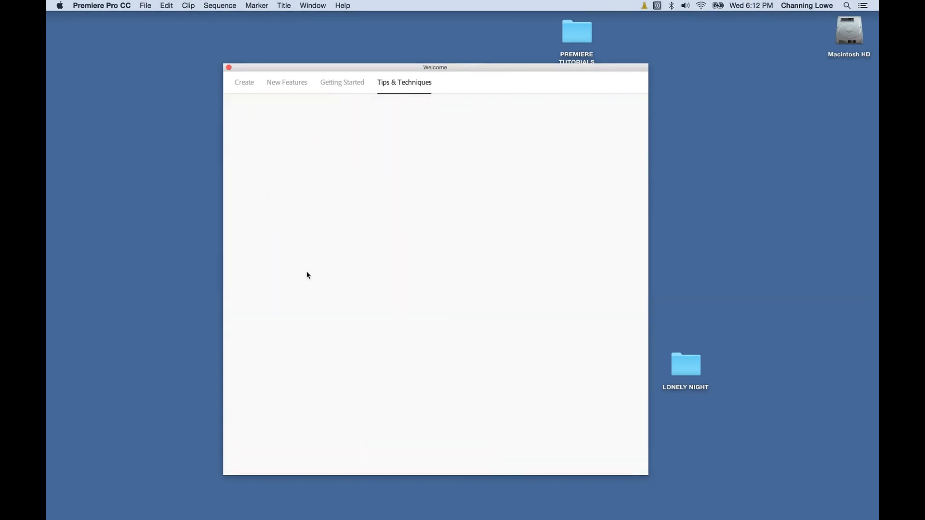
{"action": "scroll", "coordinate": [429, 284], "scroll_direction": "down", "scroll_amount": 5}
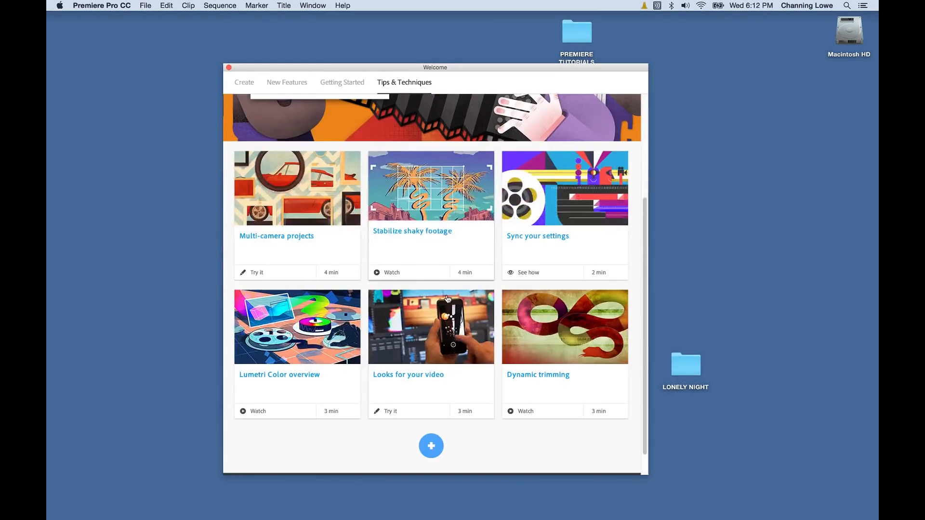
{"action": "scroll", "coordinate": [448, 299], "scroll_direction": "up", "scroll_amount": 5}
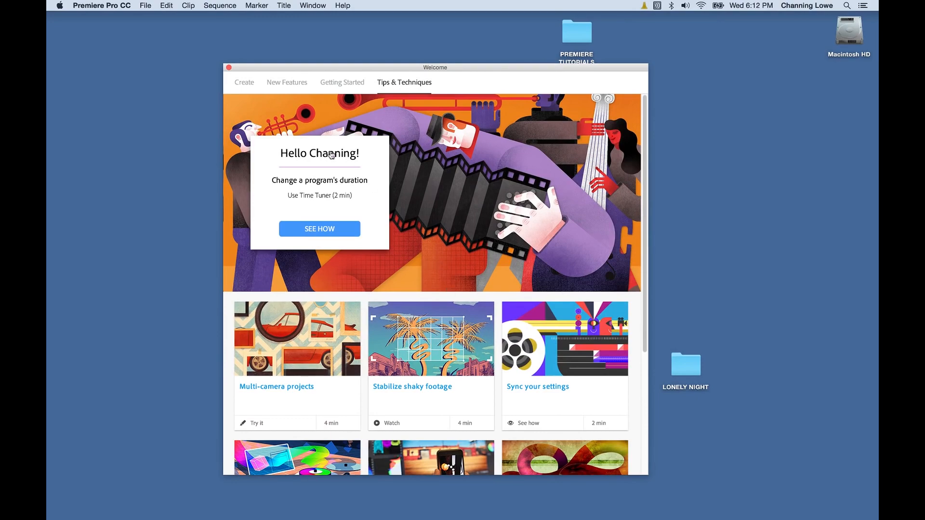
- Revisit the Getting Started tutorials and return to the Create page to review its project and Creative Cloud sync options
{"action": "left_click", "coordinate": [354, 85]}
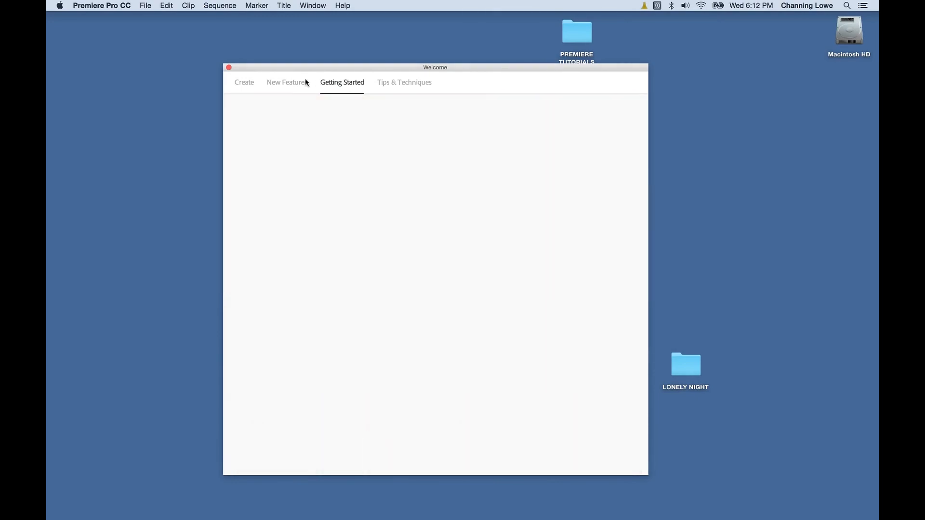
{"action": "left_click", "coordinate": [304, 83]}
{"action": "left_click", "coordinate": [340, 87]}
{"action": "scroll", "coordinate": [429, 180], "scroll_direction": "down", "scroll_amount": 3}
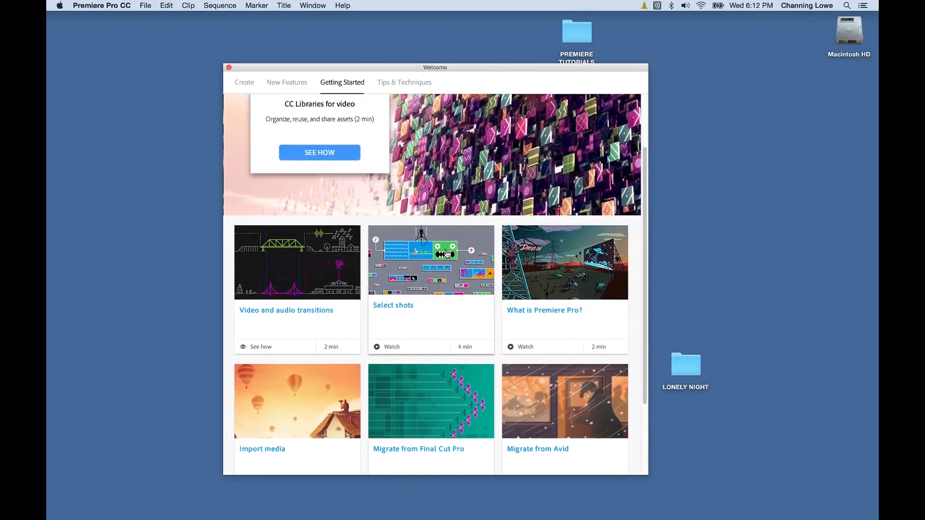
{"action": "left_click", "coordinate": [243, 84]}
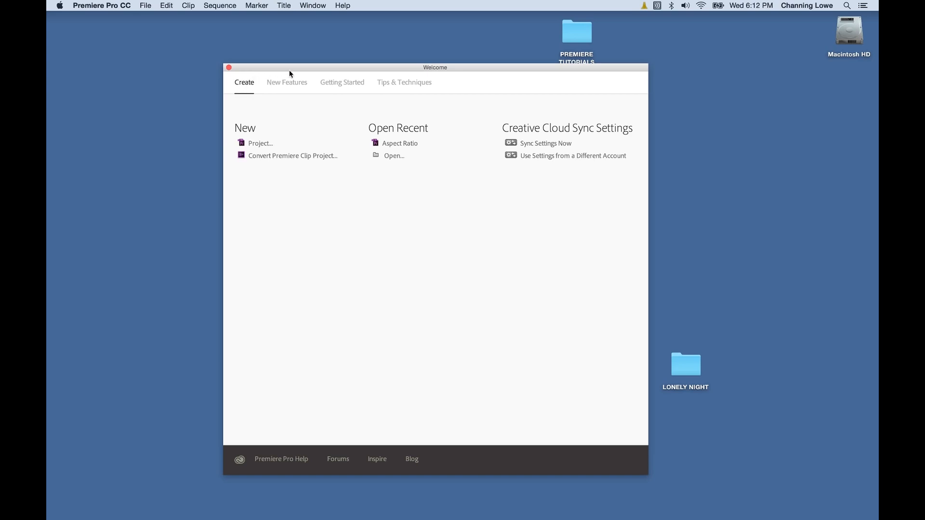
{"action": "left_click_drag", "start_coordinate": [289, 66], "coordinate": [292, 50]}
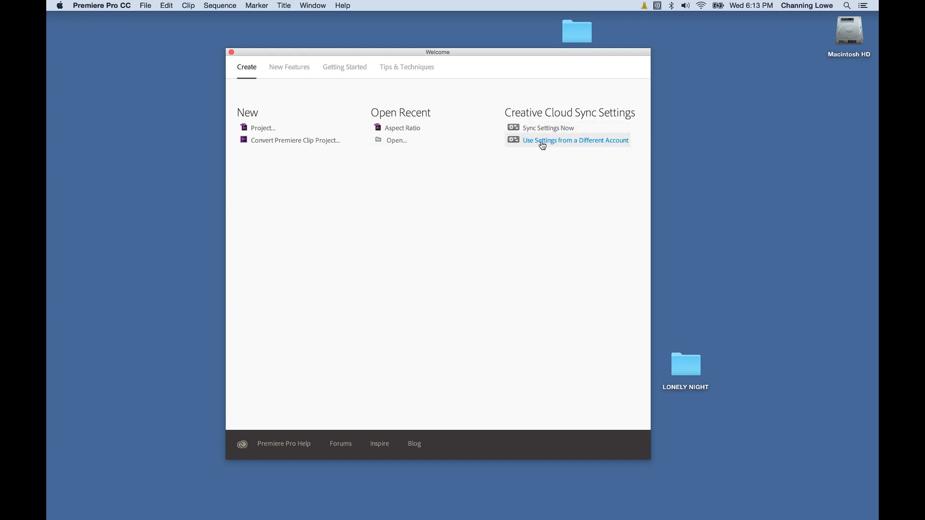
{"action": "mouse_move", "coordinate": [548, 142]}
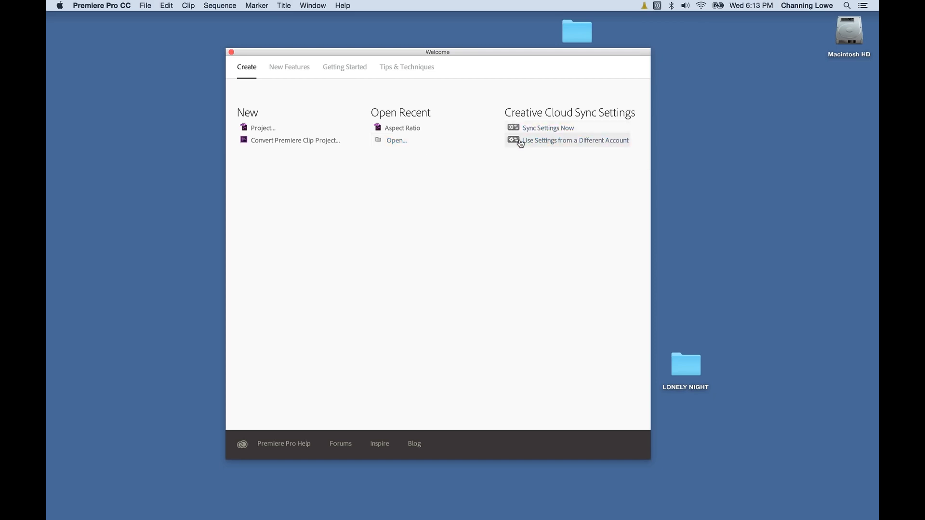
- Browse for an existing project in the Desktop's LONELY NIGHT folder, select Lonely-Night-Project 2015.prproj, and cancel without opening it
{"action": "left_click", "coordinate": [396, 143]}
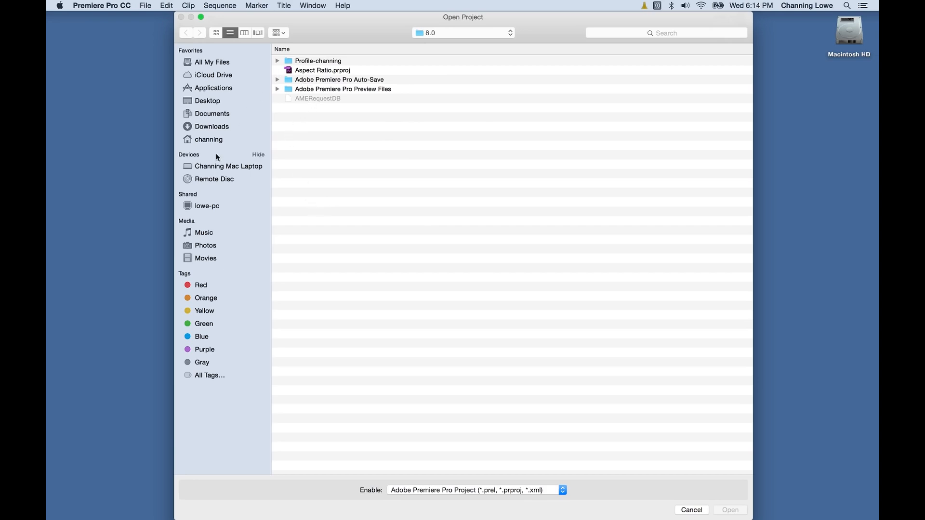
{"action": "left_click", "coordinate": [210, 100]}
{"action": "left_click", "coordinate": [314, 79]}
{"action": "double_click", "coordinate": [314, 79]}
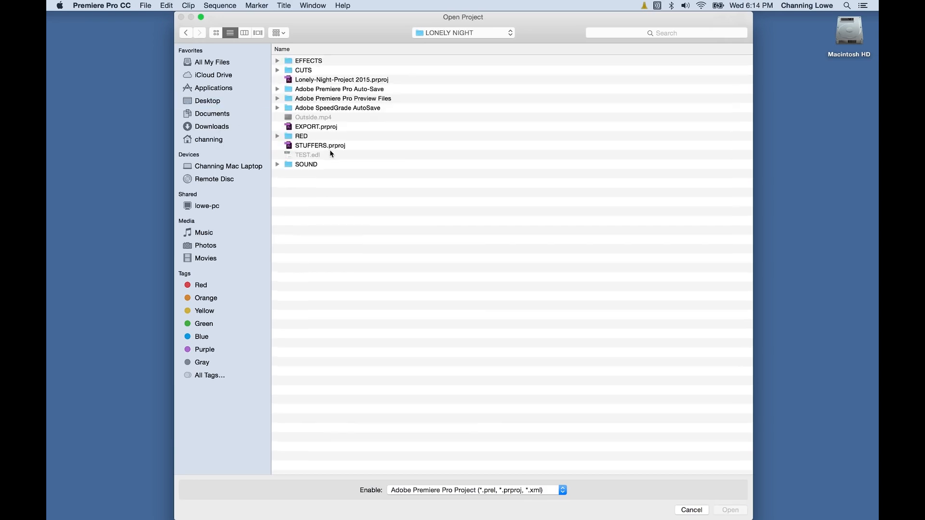
{"action": "left_click", "coordinate": [313, 80]}
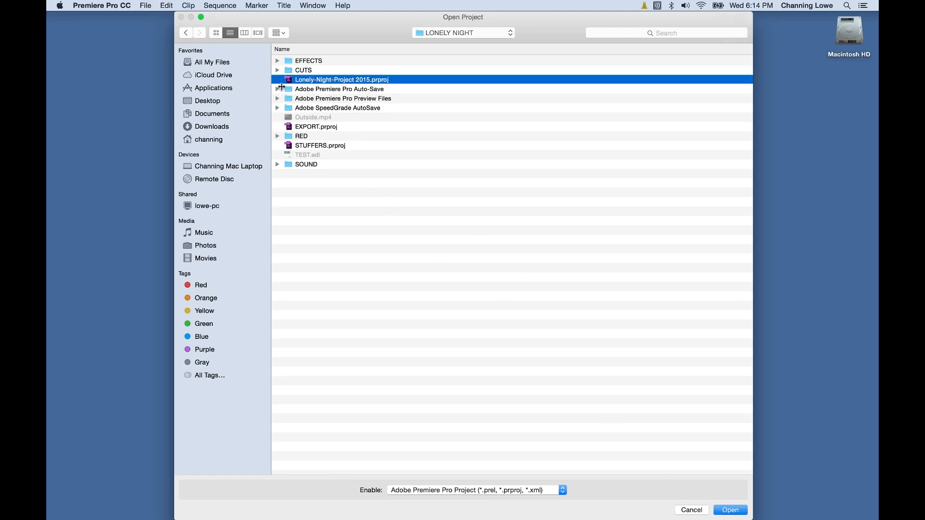
{"action": "key", "text": "Escape"}
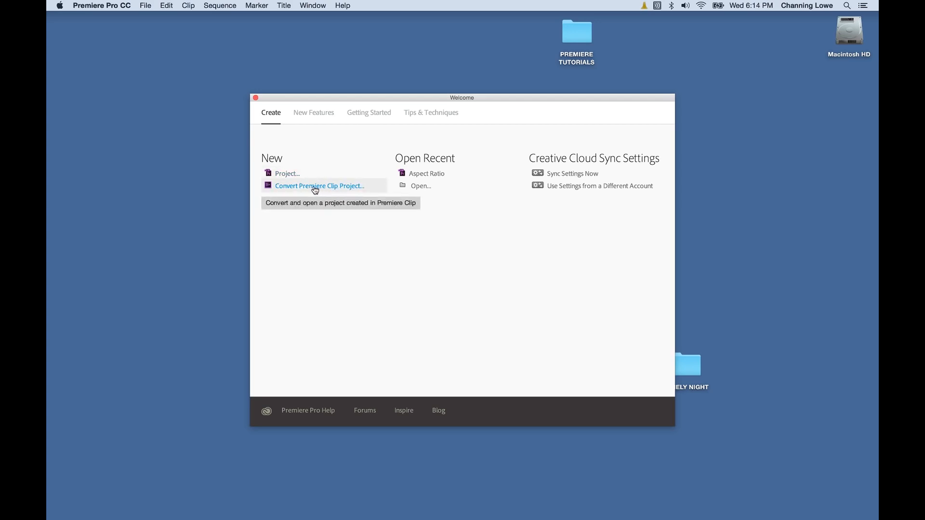
- View the New Project settings and close the dialog without creating a project
{"action": "left_click", "coordinate": [287, 173]}
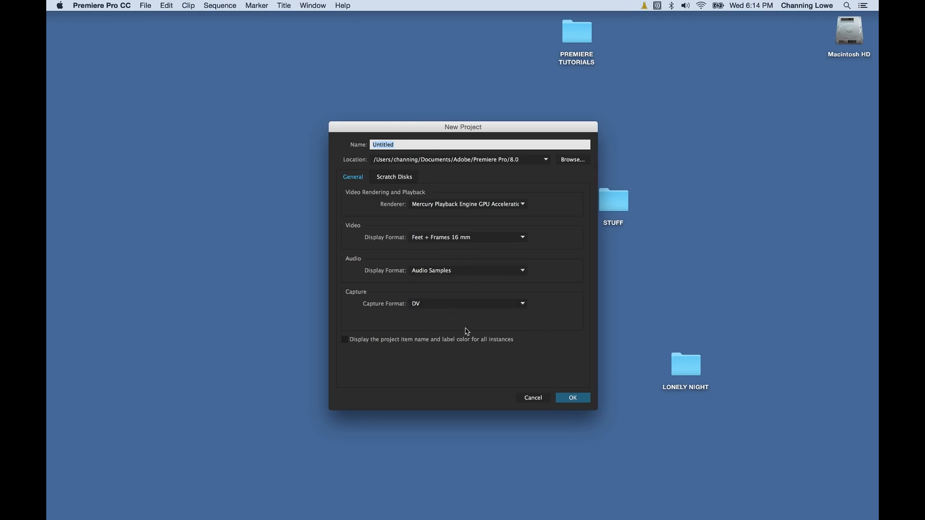
{"action": "key", "text": "Return"}
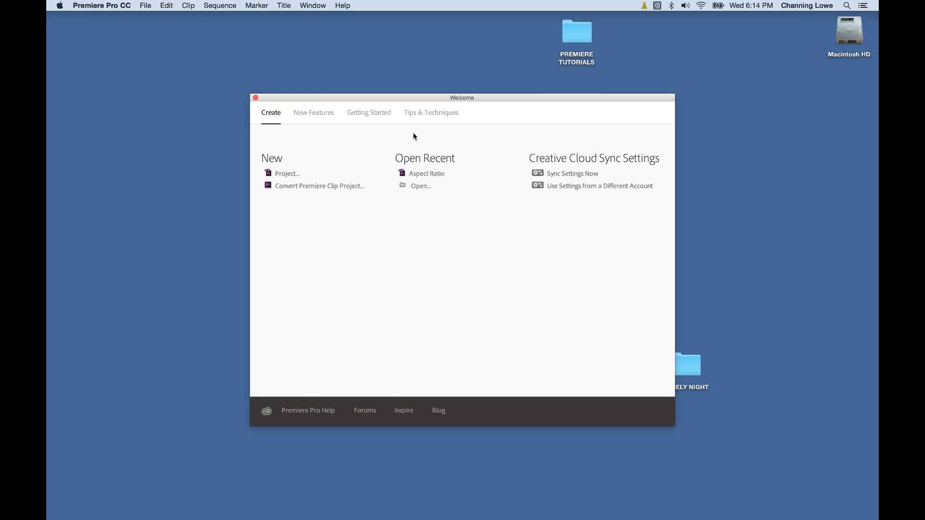
- Switch to Finder and select EXPORT.prproj, followed by Lonely-Night-Project 2015.prproj, in the LONELY NIGHT folder to compare their details
{"action": "key", "text": "super+h"}
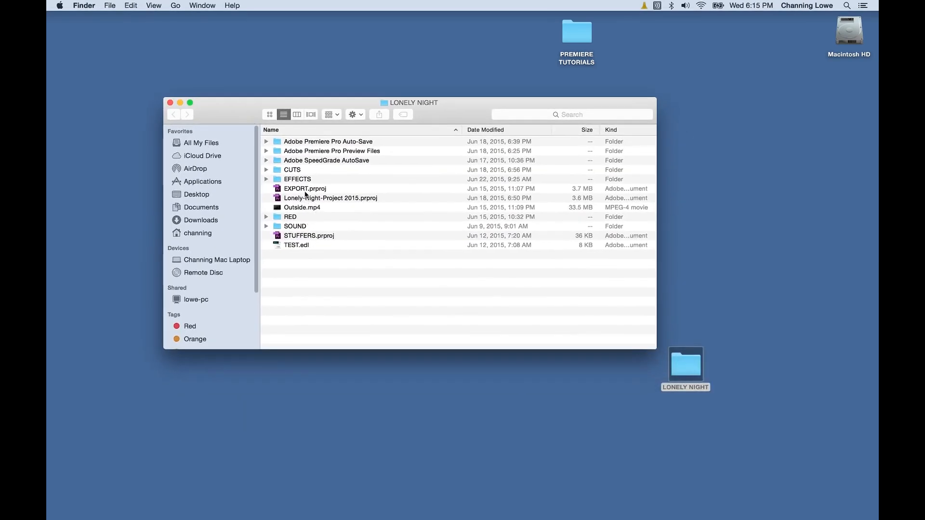
{"action": "left_click", "coordinate": [302, 190]}
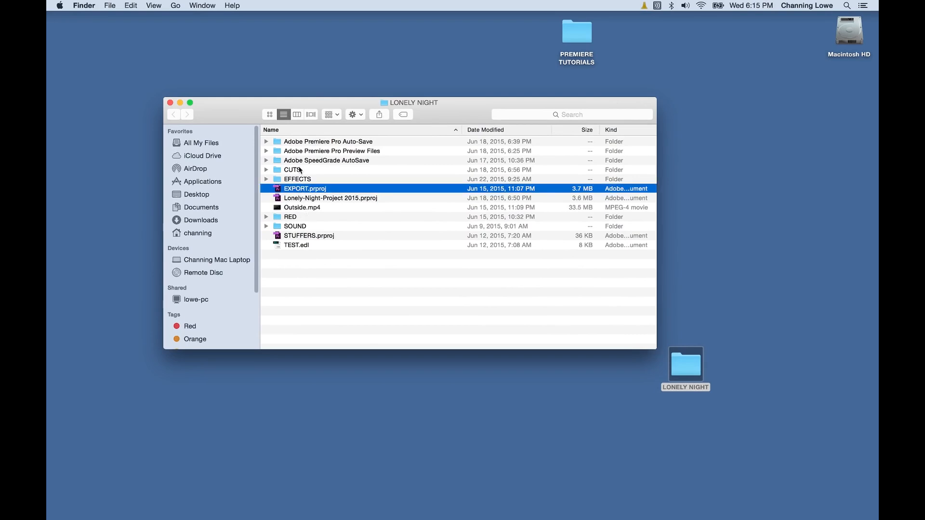
{"action": "left_click", "coordinate": [309, 200]}
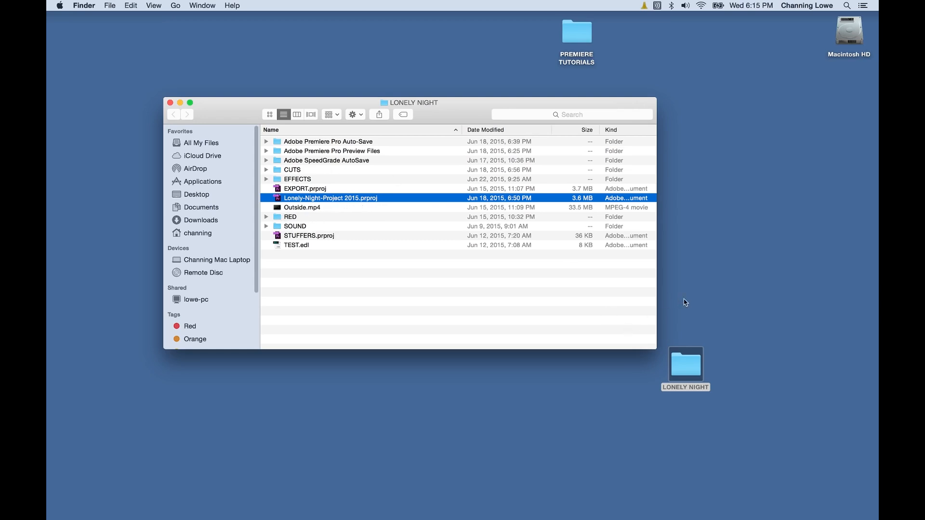
- Check the total size of the LONELY NIGHT folder in its info window and close that window
{"action": "left_click", "coordinate": [683, 376]}
{"action": "key", "text": "super+i"}
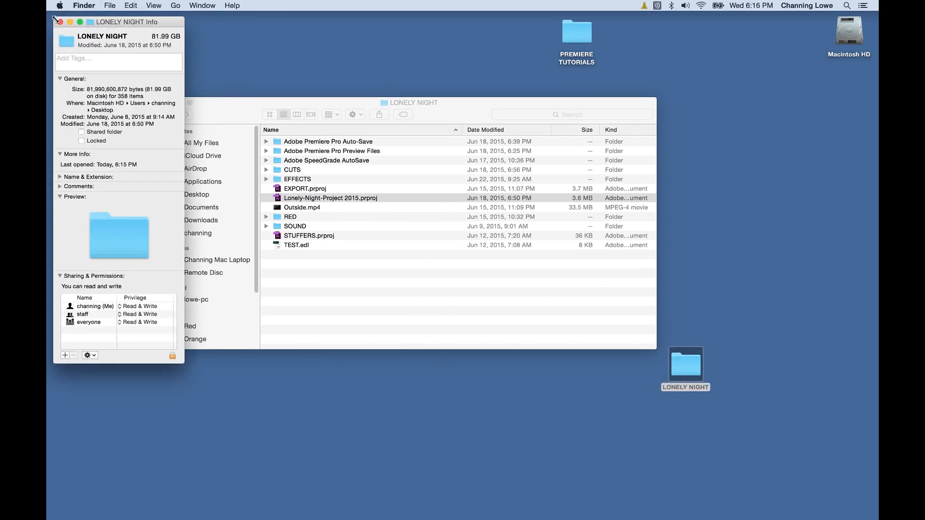
{"action": "left_click", "coordinate": [60, 23]}
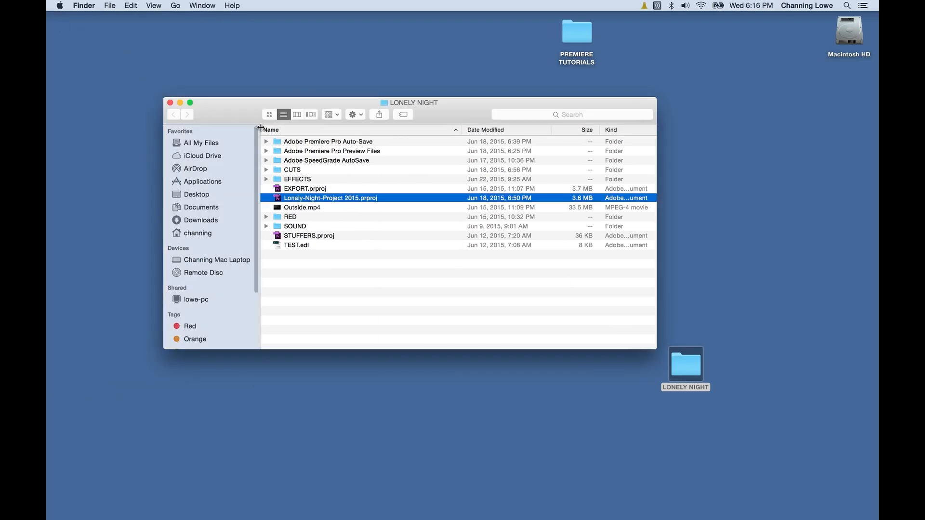
- Close and reopen the LONELY NIGHT folder, and examine the Lonely-Night-Project 2015.prproj file and the RED footage folder
{"action": "left_click_drag", "start_coordinate": [235, 114], "coordinate": [205, 108]}
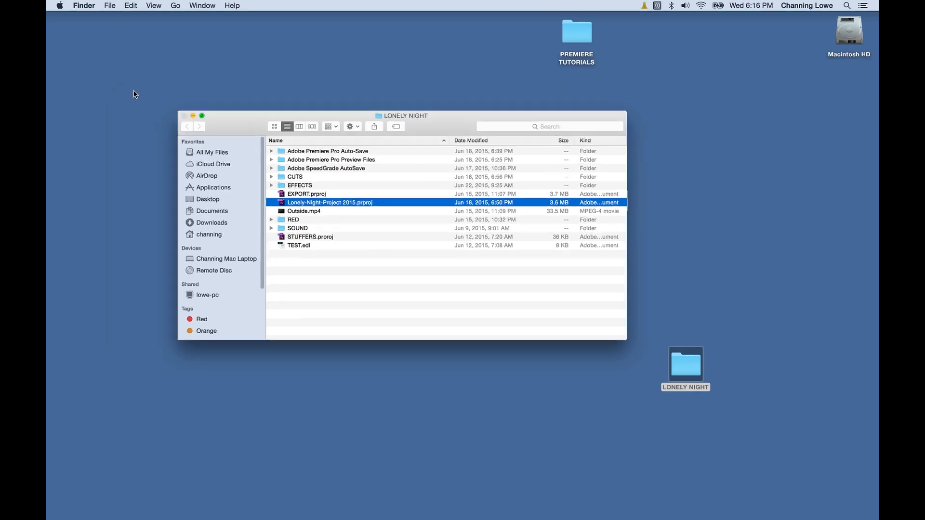
{"action": "left_click", "coordinate": [134, 92]}
{"action": "double_click", "coordinate": [682, 360]}
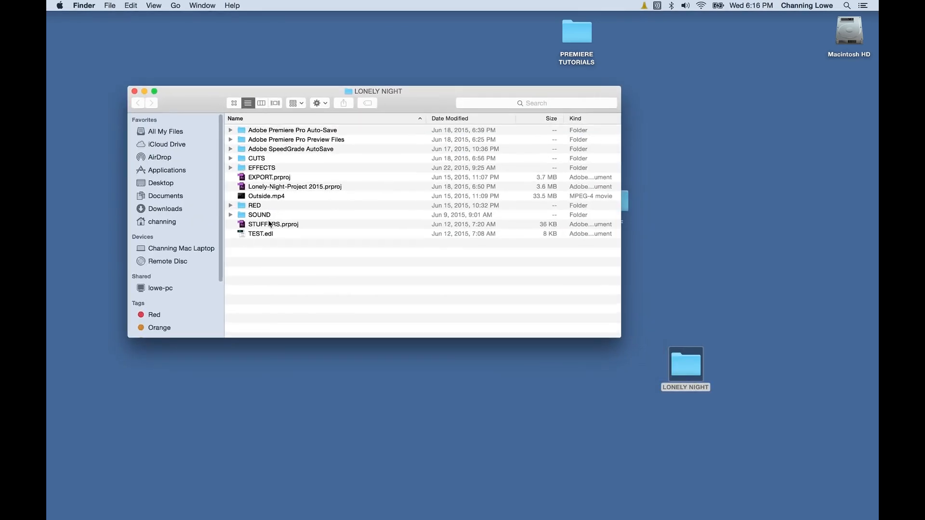
{"action": "left_click", "coordinate": [269, 188]}
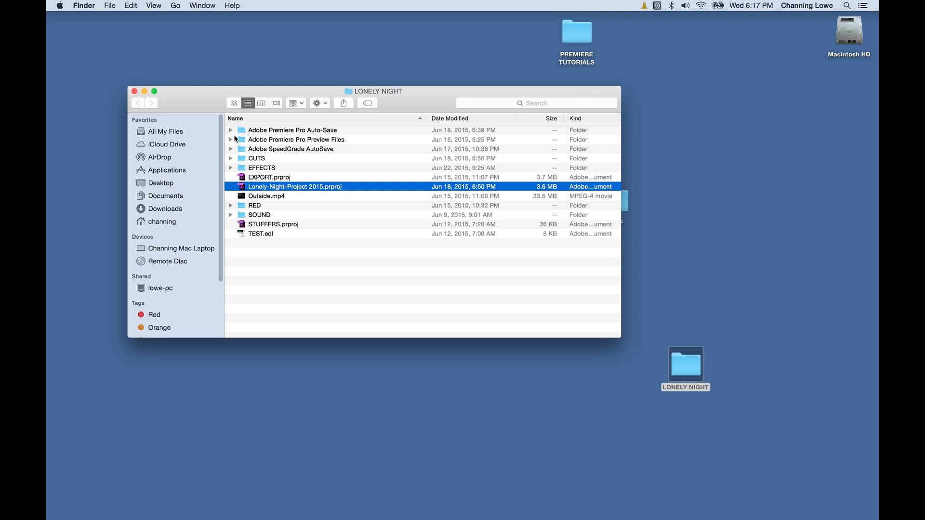
{"action": "left_click_drag", "start_coordinate": [190, 102], "coordinate": [229, 100]}
{"action": "left_click", "coordinate": [298, 205]}
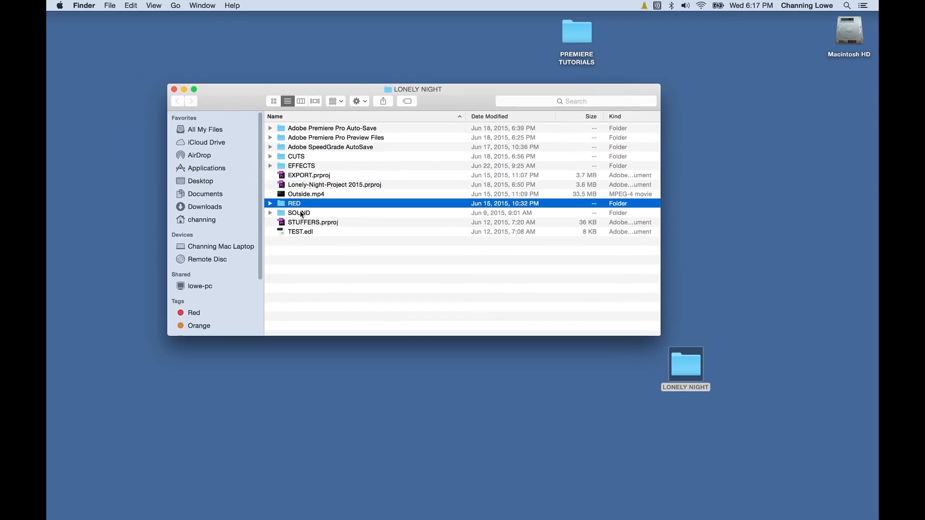
- Expand the RED folder through CARD 01 to list the contents of the A003_0608SC.RDM footage folder
{"action": "left_click", "coordinate": [272, 204]}
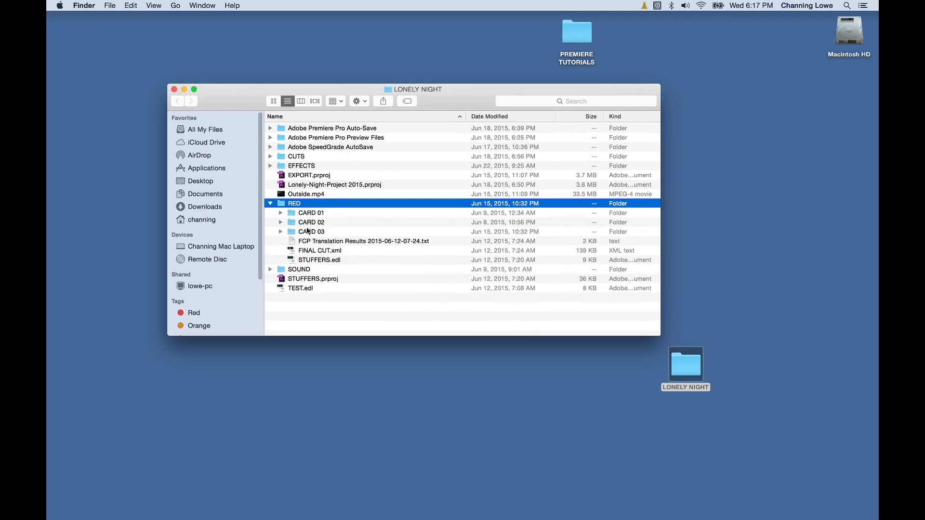
{"action": "left_click", "coordinate": [280, 214]}
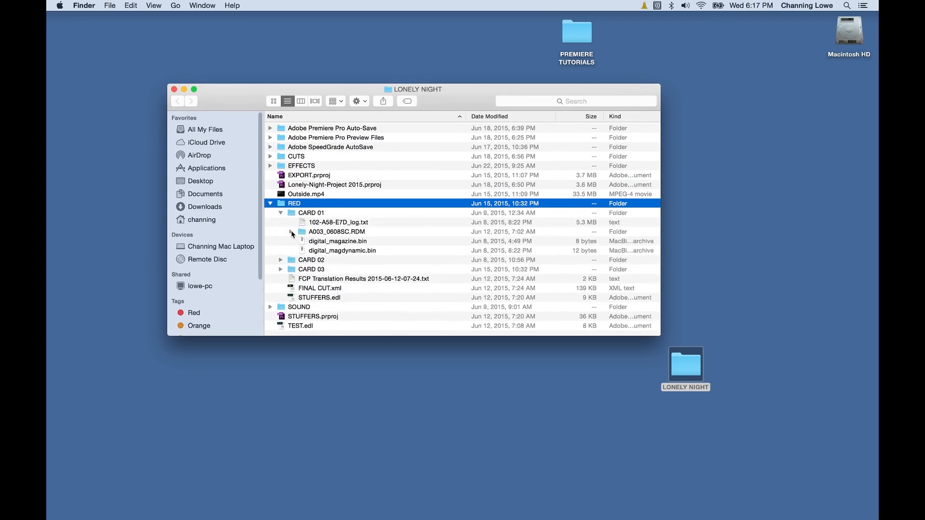
{"action": "left_click", "coordinate": [306, 214]}
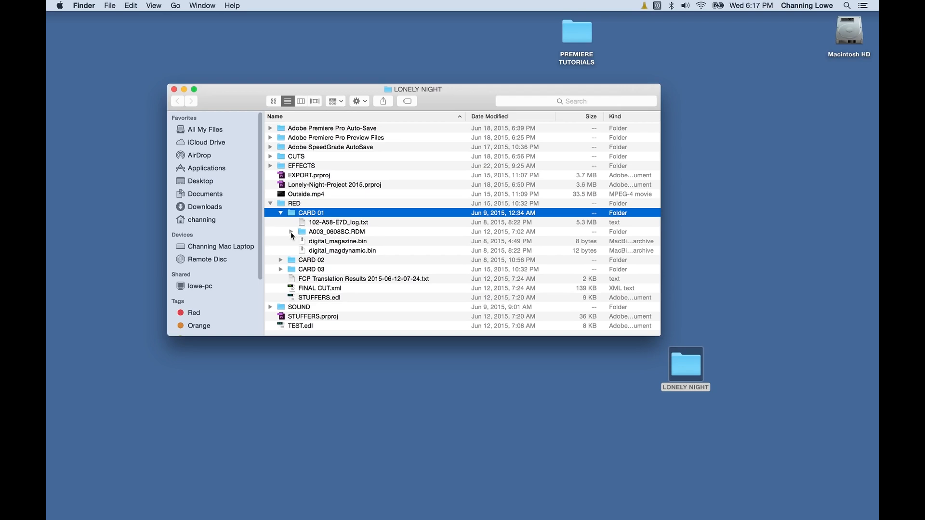
{"action": "left_click", "coordinate": [303, 235]}
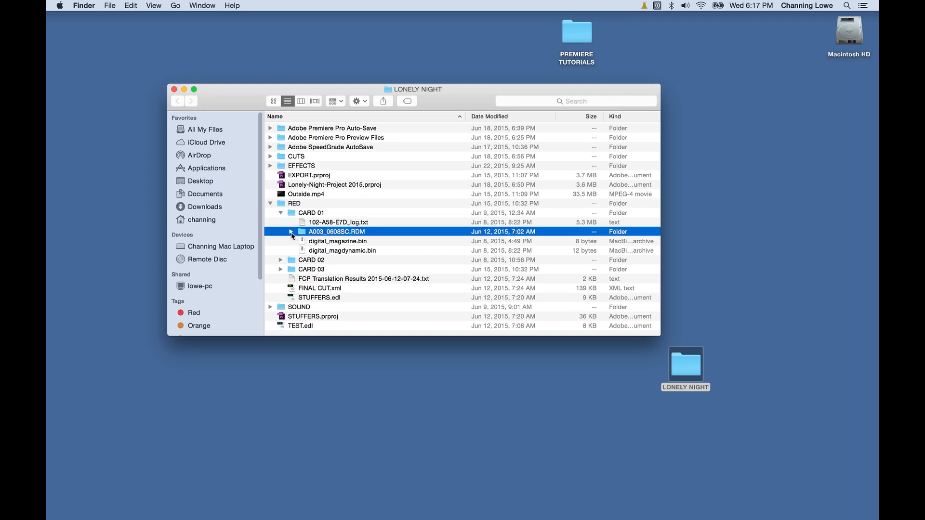
{"action": "left_click", "coordinate": [291, 233]}
{"action": "scroll", "coordinate": [332, 220], "scroll_direction": "down", "scroll_amount": 3}
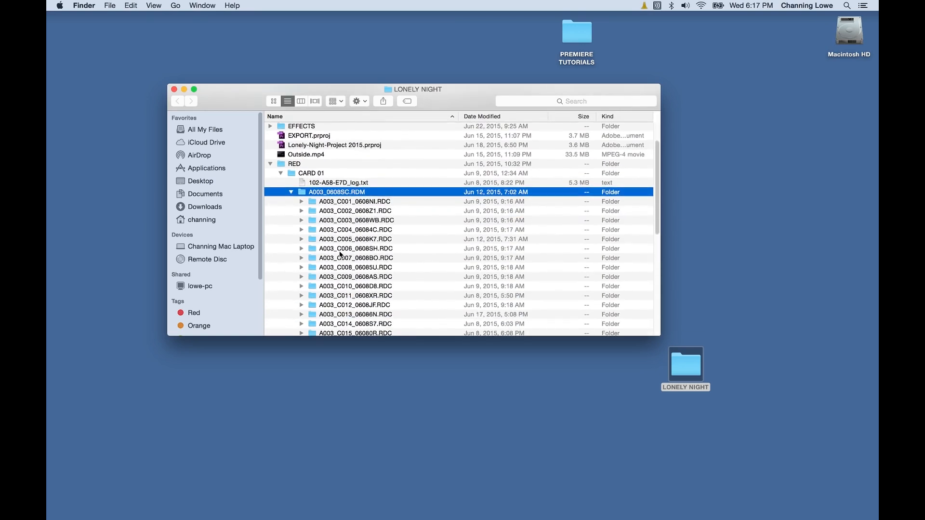
- Examine the R3D clip files and their sizes inside the A003_C001, A003_C002 and A003_C003 RDC folders
{"action": "left_click", "coordinate": [326, 195]}
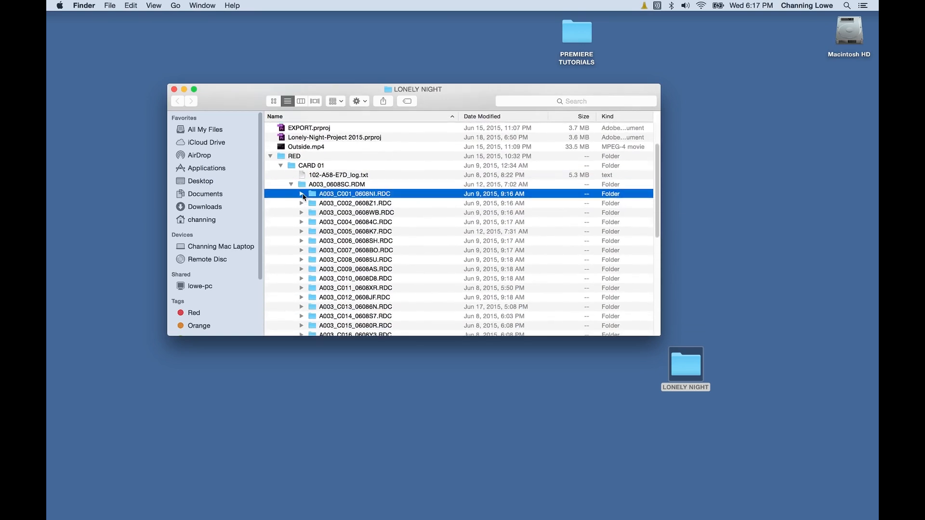
{"action": "left_click", "coordinate": [301, 194]}
{"action": "left_click", "coordinate": [340, 205]}
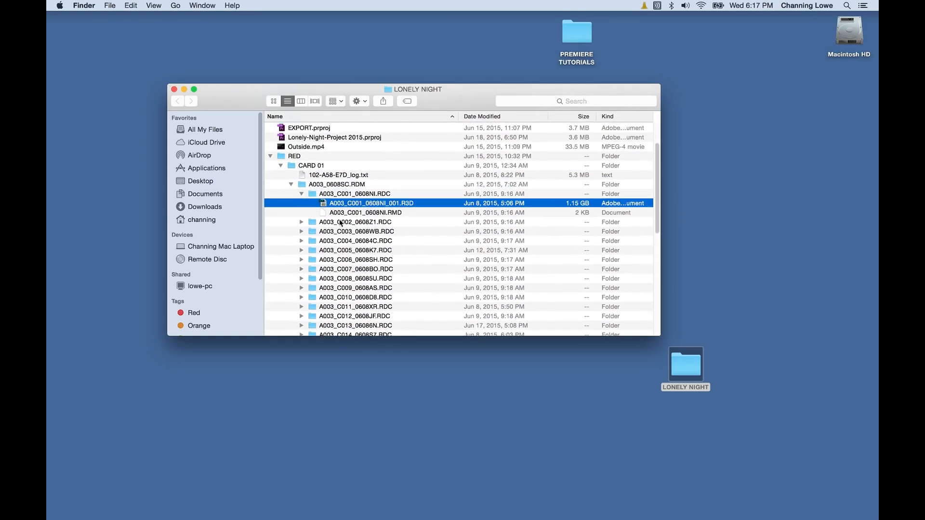
{"action": "left_click", "coordinate": [301, 222]}
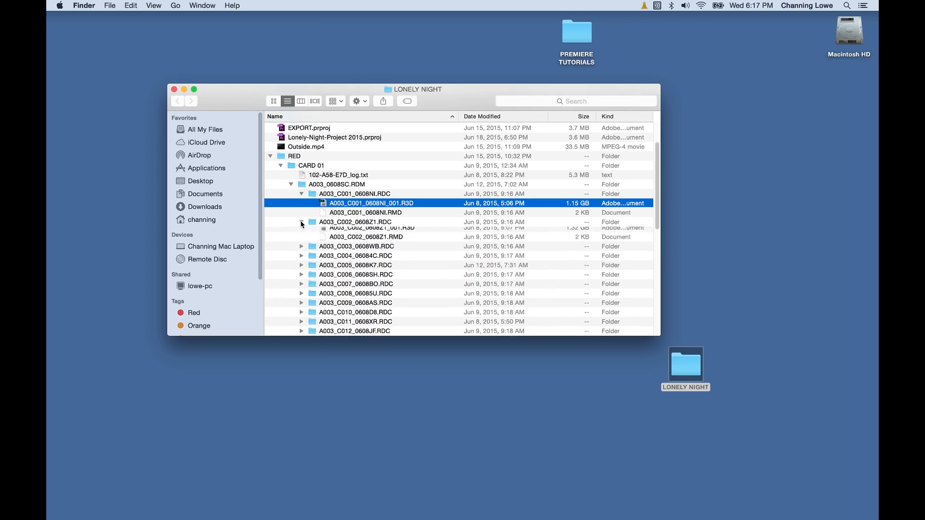
{"action": "left_click", "coordinate": [322, 231]}
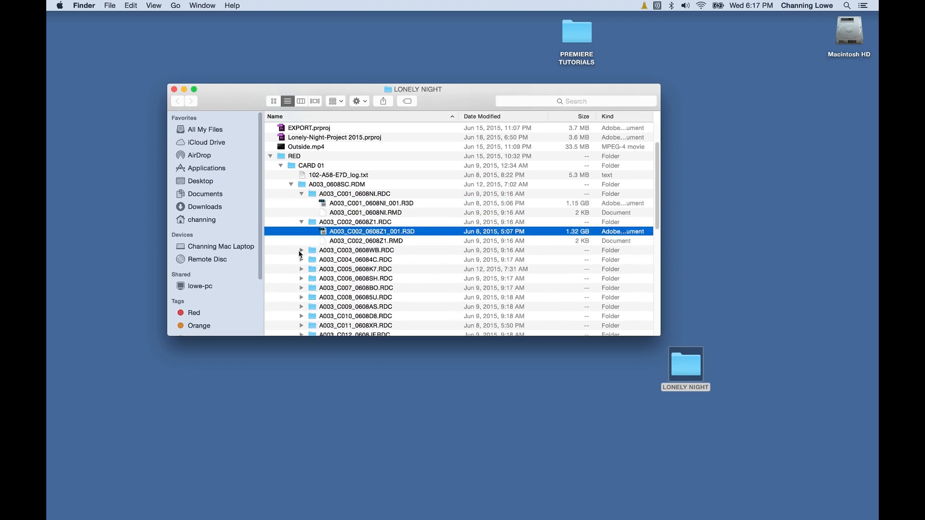
{"action": "left_click", "coordinate": [301, 250]}
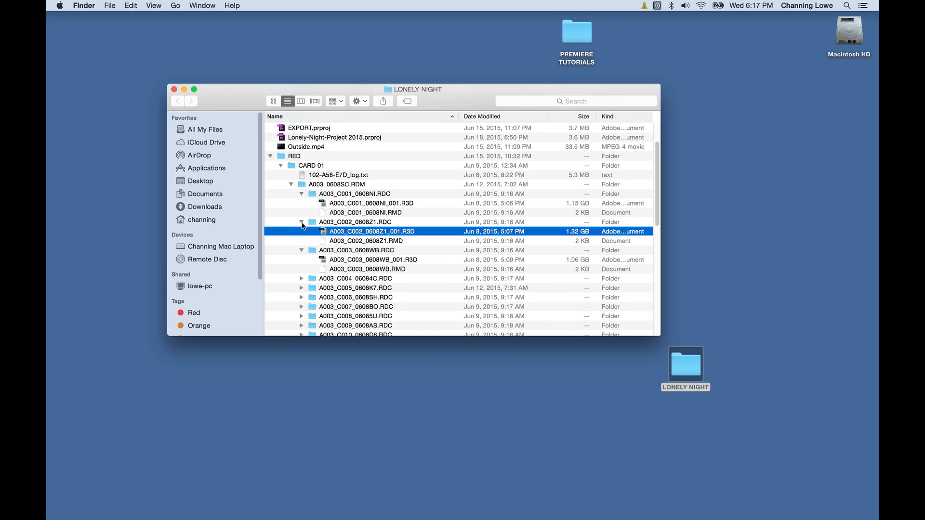
- Collapse the RDC clip folders, the A003_0608SC.RDM folder and CARD 01, leaving CARD 01 selected
{"action": "left_click", "coordinate": [301, 222]}
{"action": "left_click", "coordinate": [302, 194]}
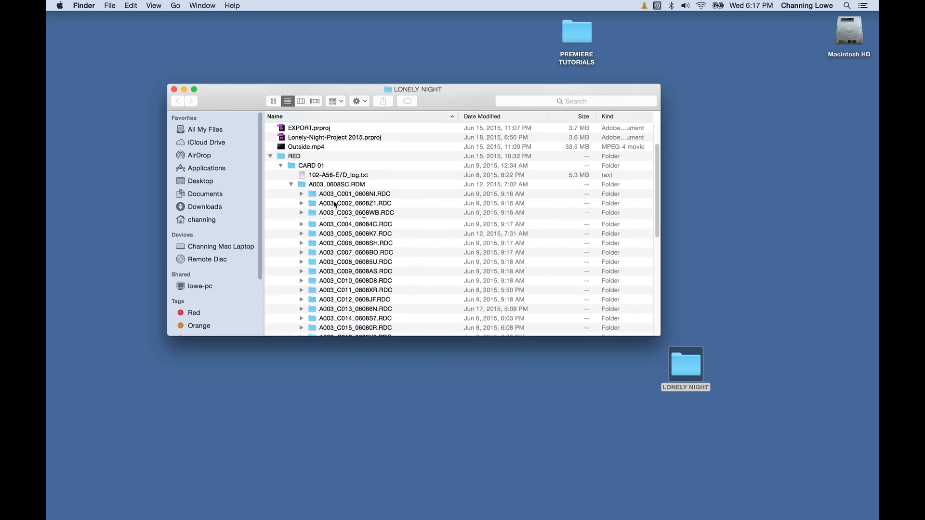
{"action": "left_click", "coordinate": [301, 212]}
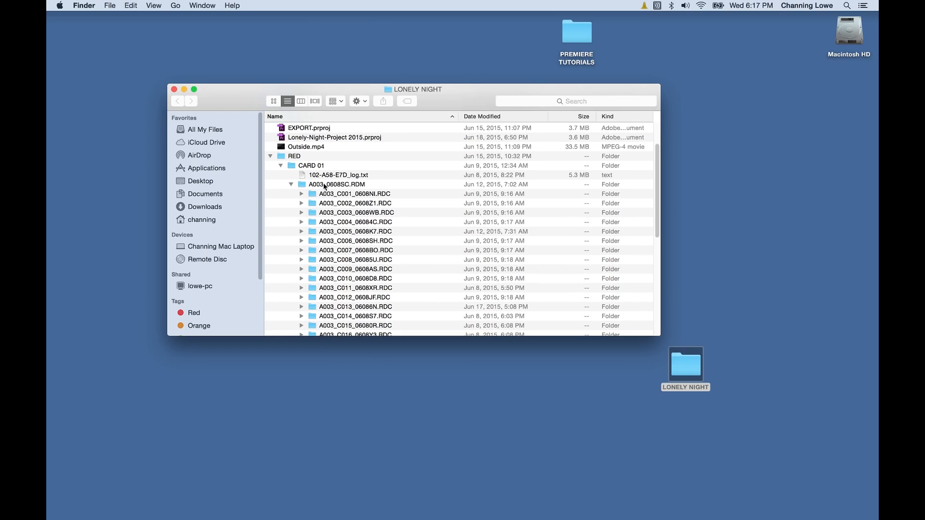
{"action": "left_click", "coordinate": [291, 185]}
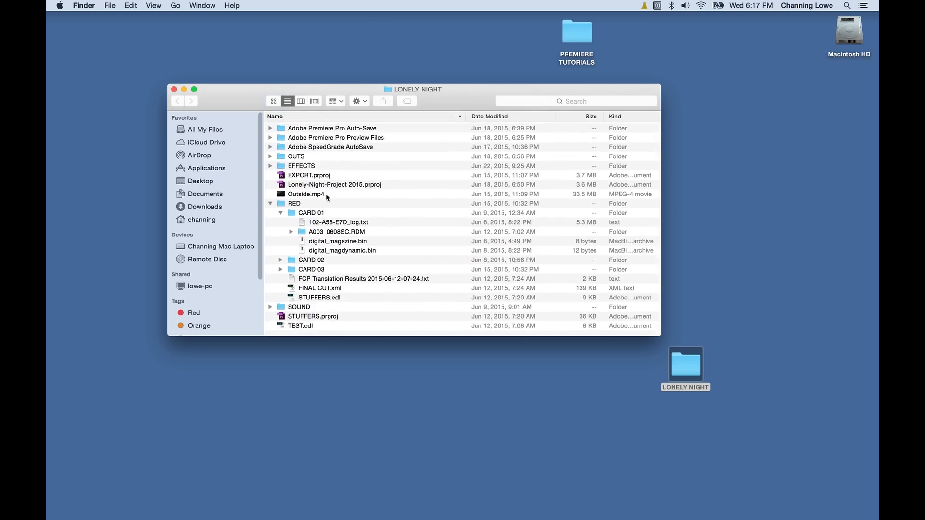
{"action": "left_click", "coordinate": [280, 212]}
{"action": "left_click", "coordinate": [300, 215]}
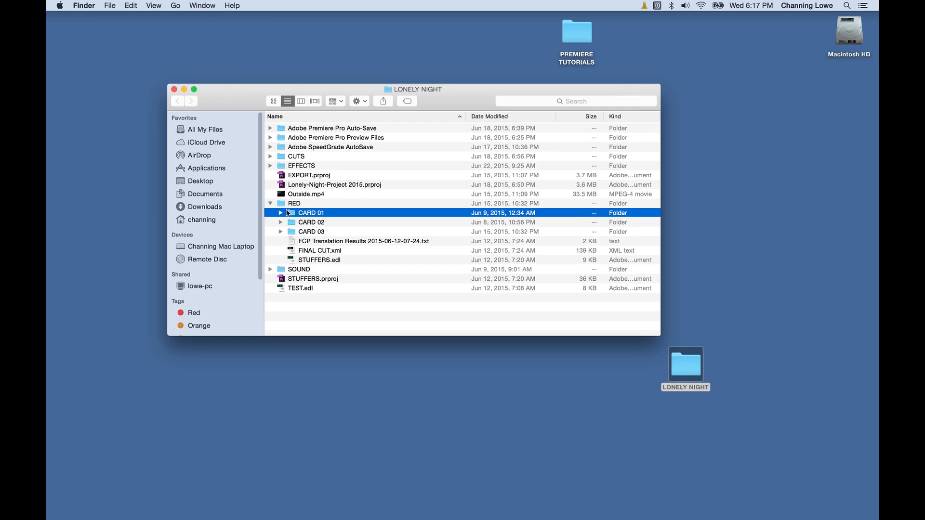
- Rearrange the LONELY NIGHT and Welcome windows, and open Lonely-Night-Project 2015.prproj from the LONELY NIGHT folder
{"action": "left_click_drag", "start_coordinate": [231, 96], "coordinate": [400, 233]}
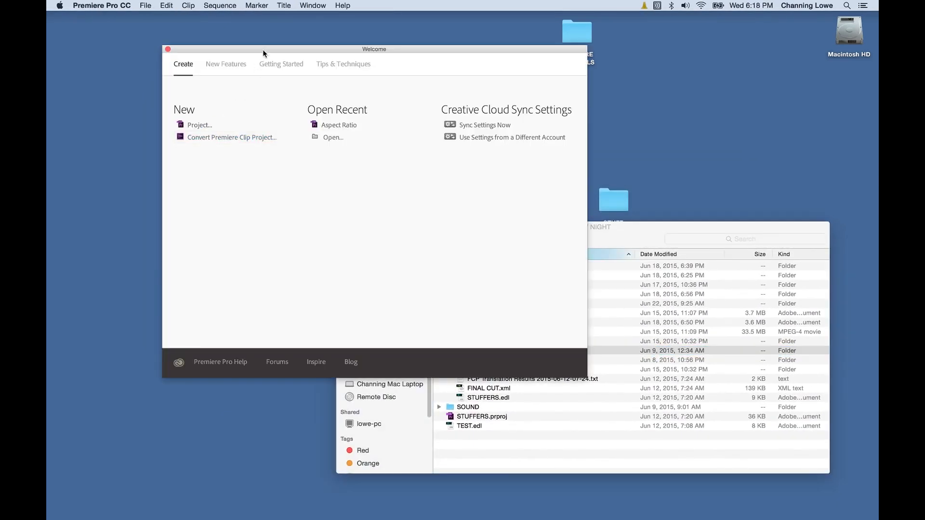
{"action": "left_click_drag", "start_coordinate": [264, 52], "coordinate": [349, 54]}
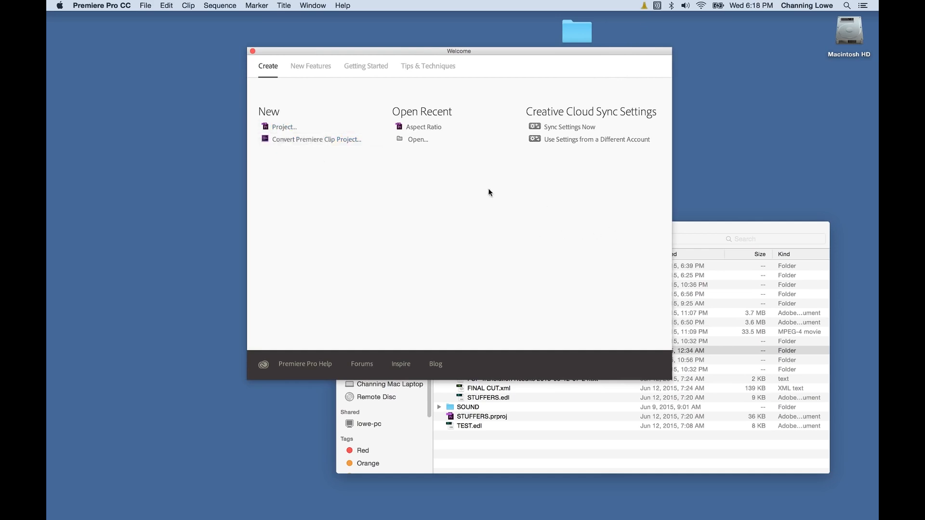
{"action": "left_click", "coordinate": [687, 230]}
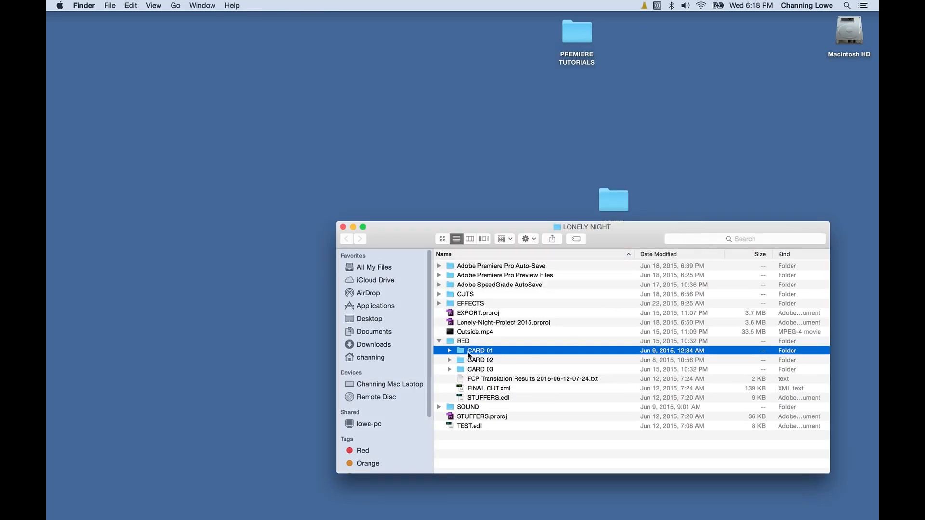
{"action": "left_click", "coordinate": [475, 326]}
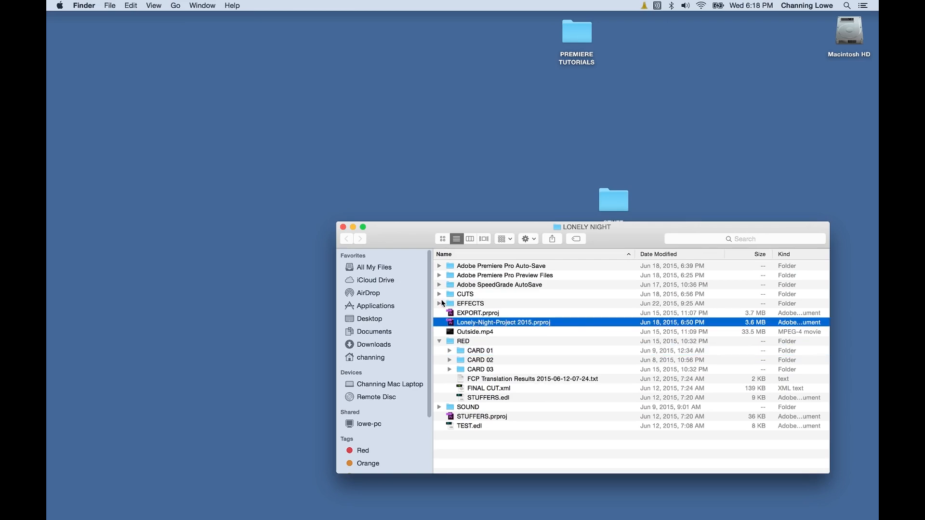
{"action": "double_click", "coordinate": [458, 324]}
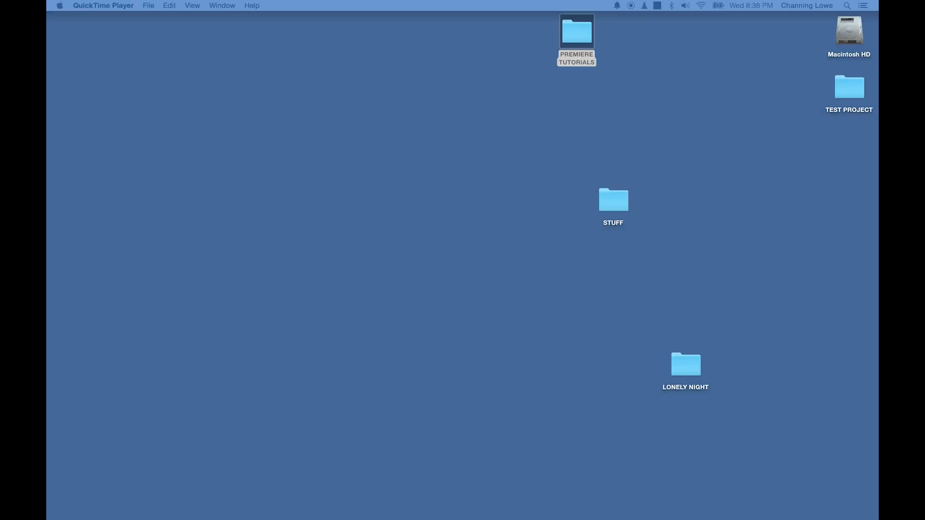
- Switch to Premiere Pro and start a new project from the Welcome screen, naming it Test Project
{"action": "key", "text": "super+Tab"}
{"action": "left_click", "coordinate": [483, 261]}
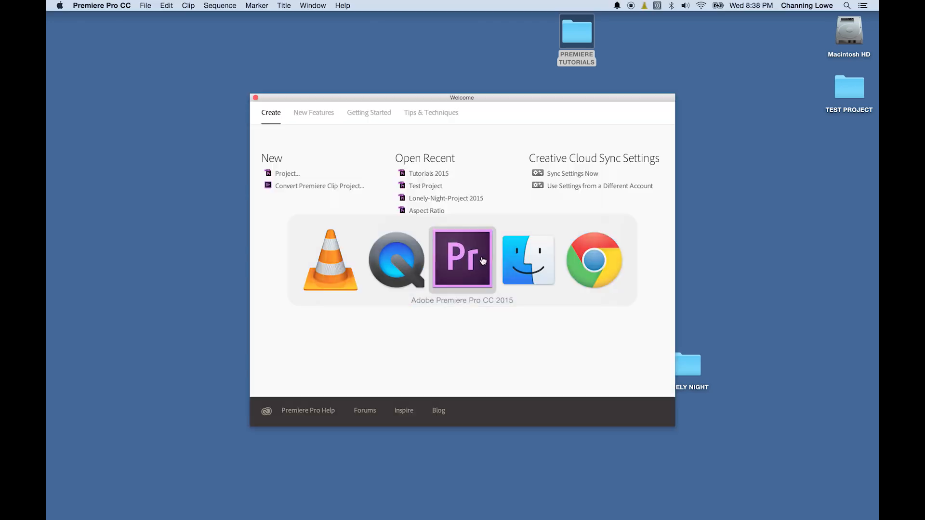
{"action": "mouse_move", "coordinate": [342, 99]}
{"action": "left_mouse_down"}
{"action": "mouse_move", "coordinate": [319, 80]}
{"action": "mouse_move", "coordinate": [357, 94]}
{"action": "left_mouse_up"}
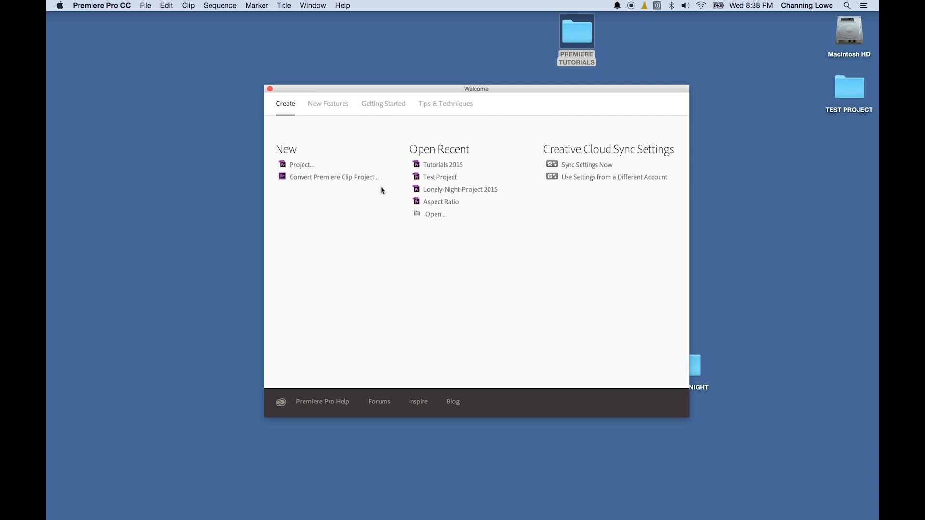
{"action": "left_click", "coordinate": [313, 166]}
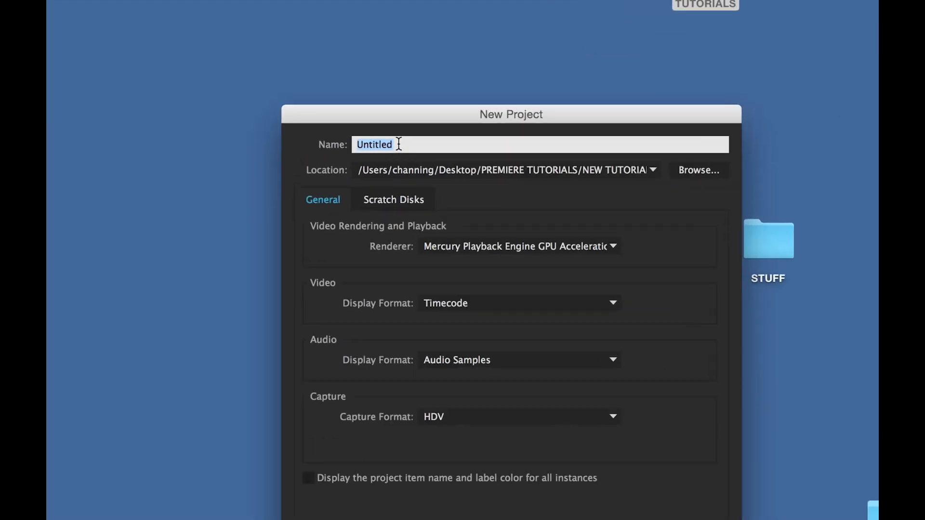
{"action": "type", "text": "Test Project"}
{"action": "left_click", "coordinate": [525, 123]}
{"action": "left_click_drag", "start_coordinate": [515, 112], "coordinate": [480, 38]}
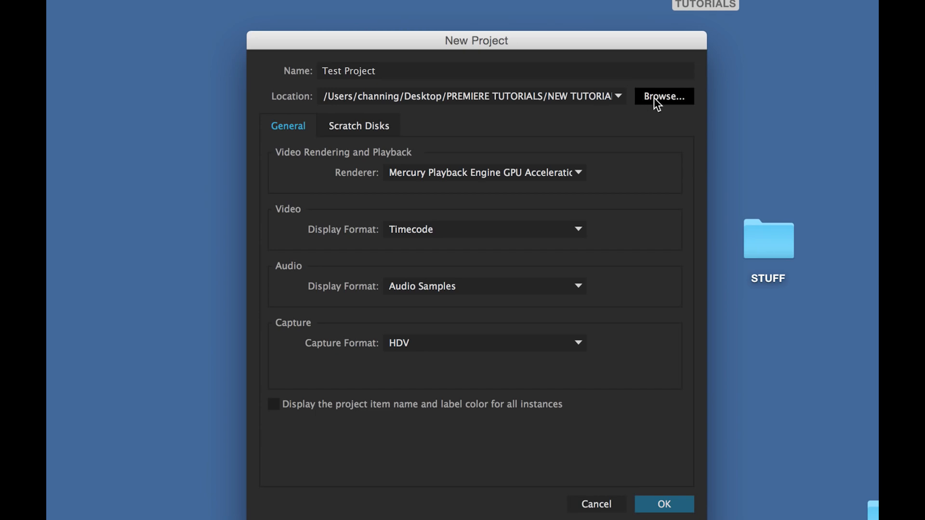
- Set the new project's location to the TEST PROJECT folder on the Desktop
{"action": "left_click", "coordinate": [674, 98]}
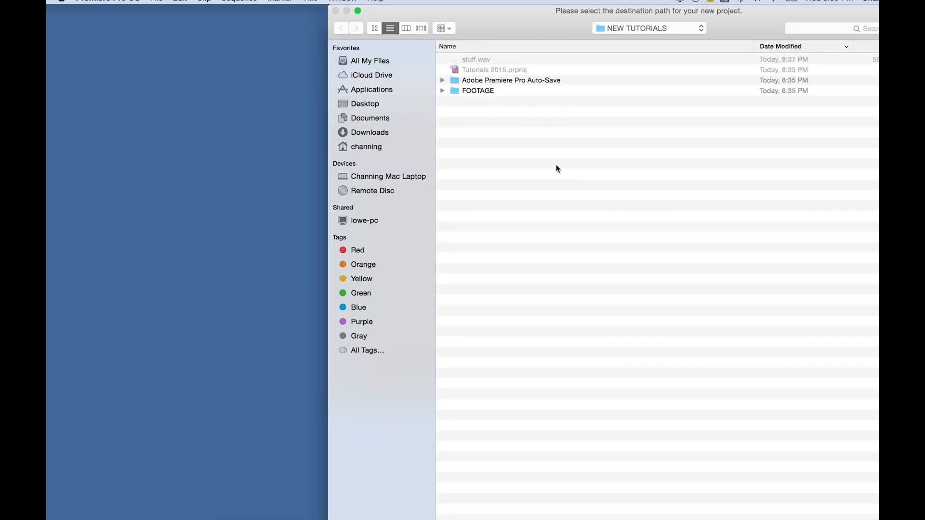
{"action": "left_click", "coordinate": [365, 104]}
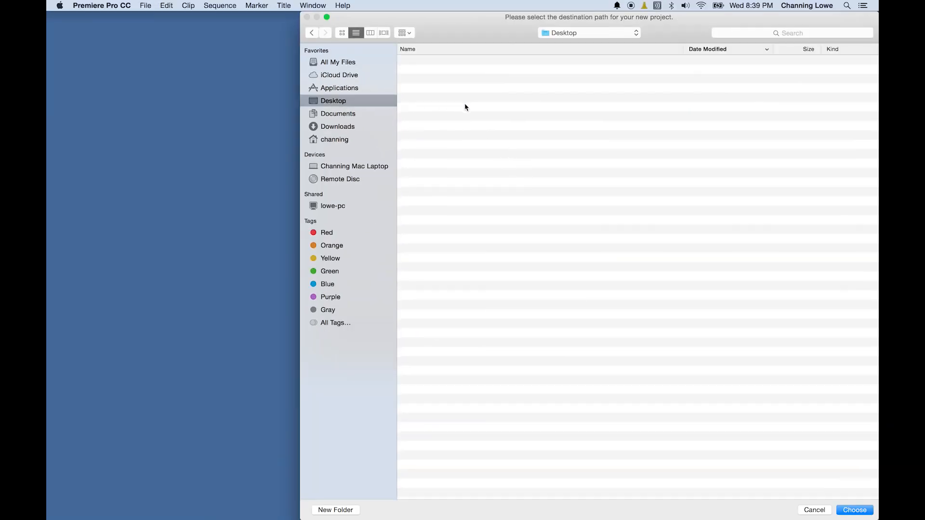
{"action": "left_click", "coordinate": [450, 70]}
{"action": "left_click", "coordinate": [444, 195]}
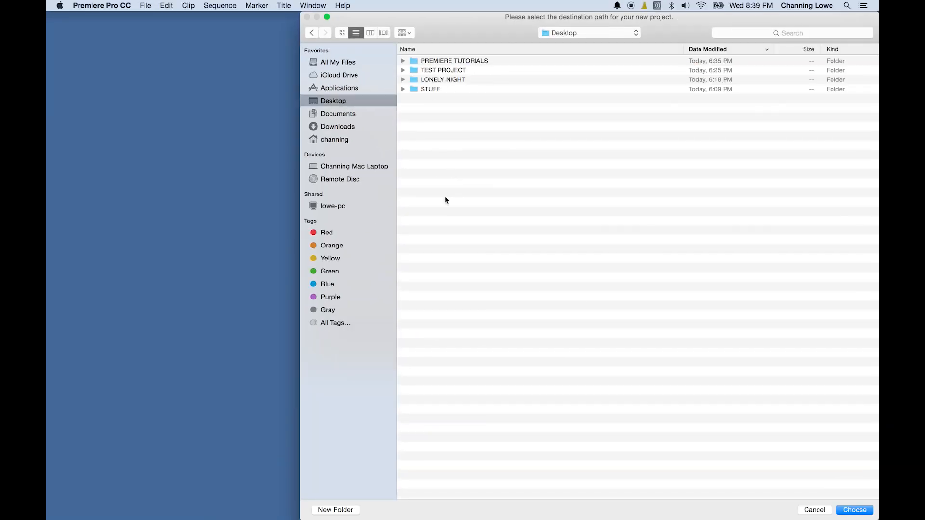
{"action": "left_click", "coordinate": [333, 510]}
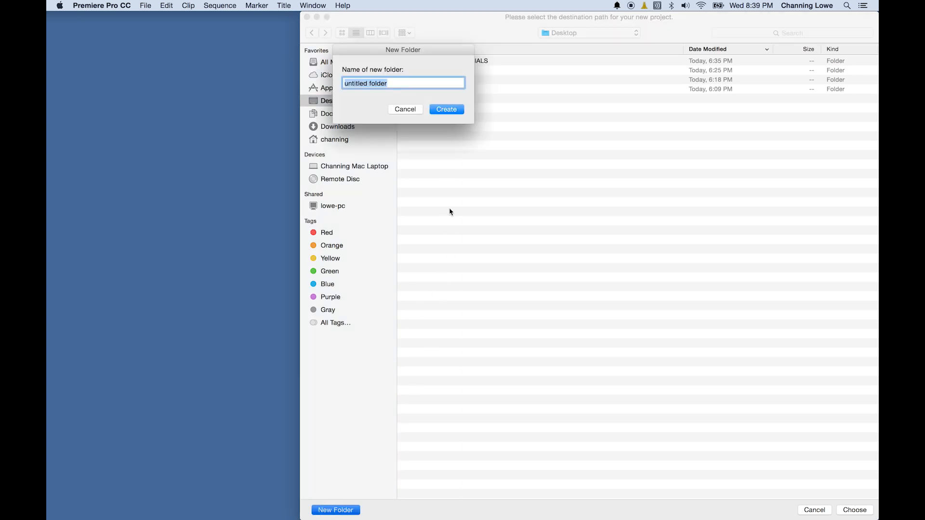
{"action": "left_click", "coordinate": [405, 109]}
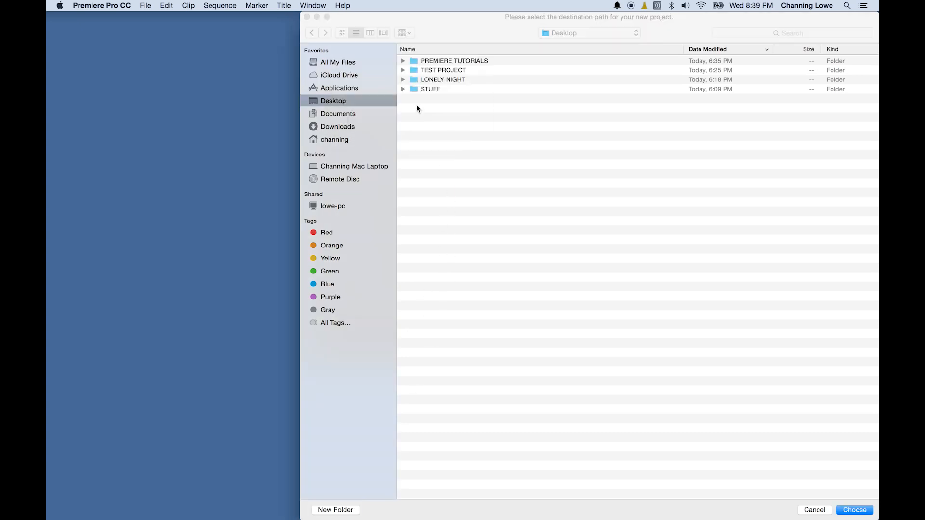
{"action": "double_click", "coordinate": [443, 70]}
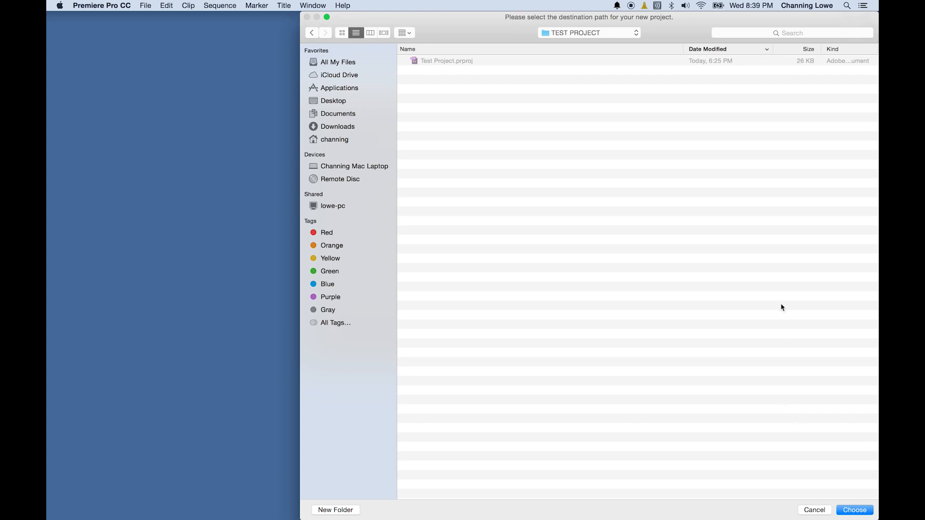
{"action": "left_click", "coordinate": [854, 510]}
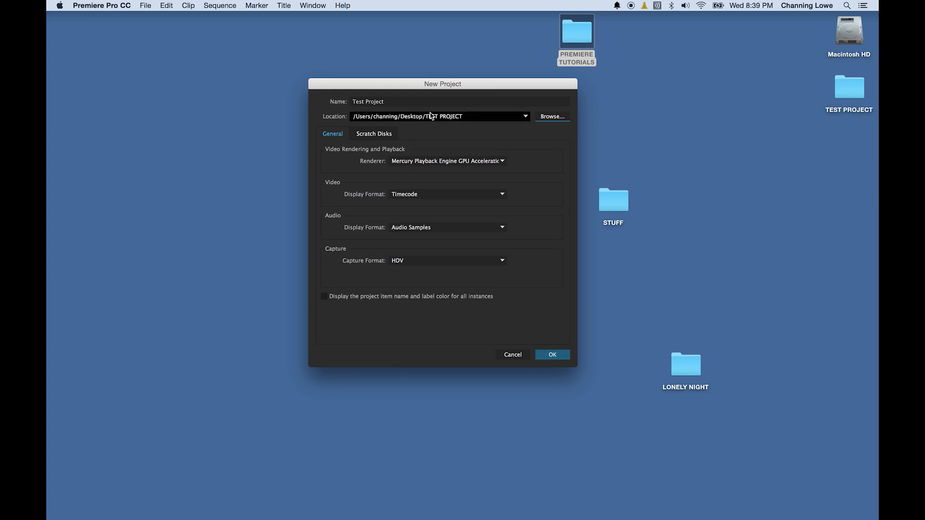
- Create the project and overwrite the existing Test Project file in that folder
{"action": "left_click", "coordinate": [559, 355]}
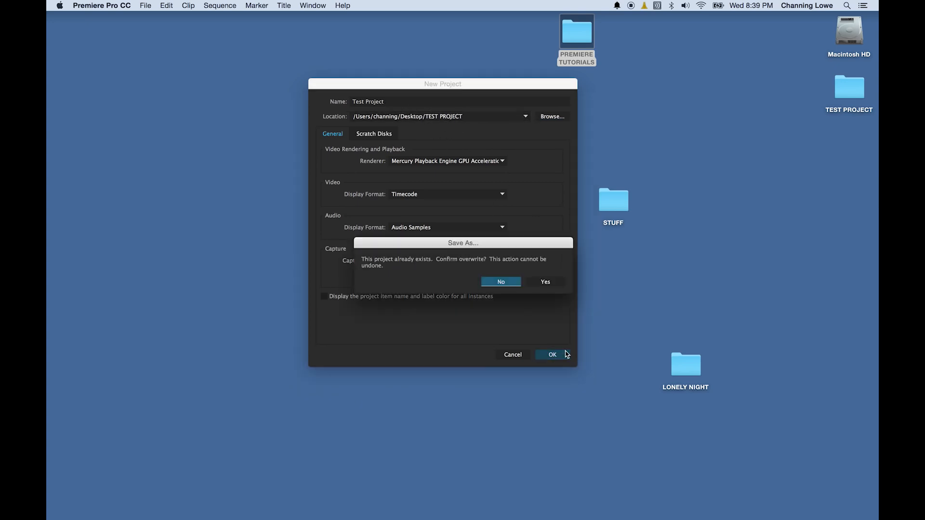
{"action": "left_click", "coordinate": [546, 282]}
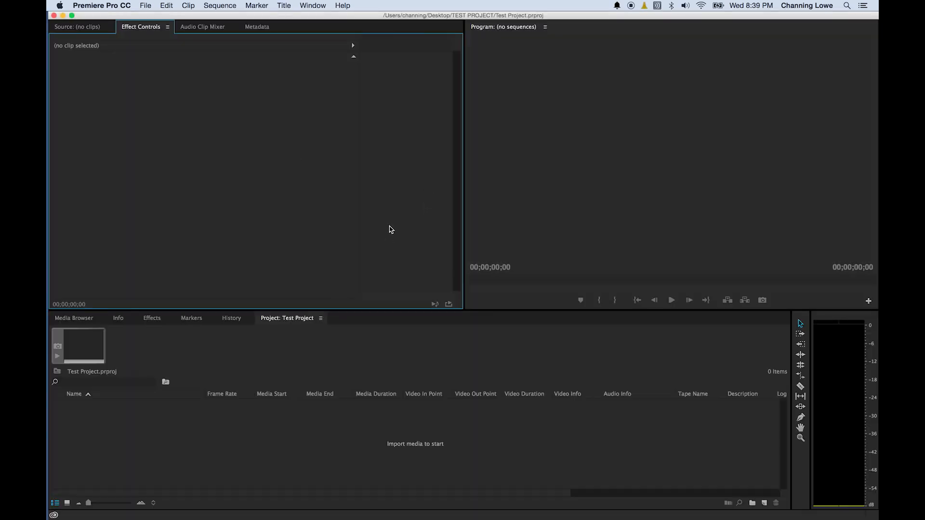
{"action": "left_click", "coordinate": [313, 6]}
{"action": "mouse_move", "coordinate": [348, 20]}
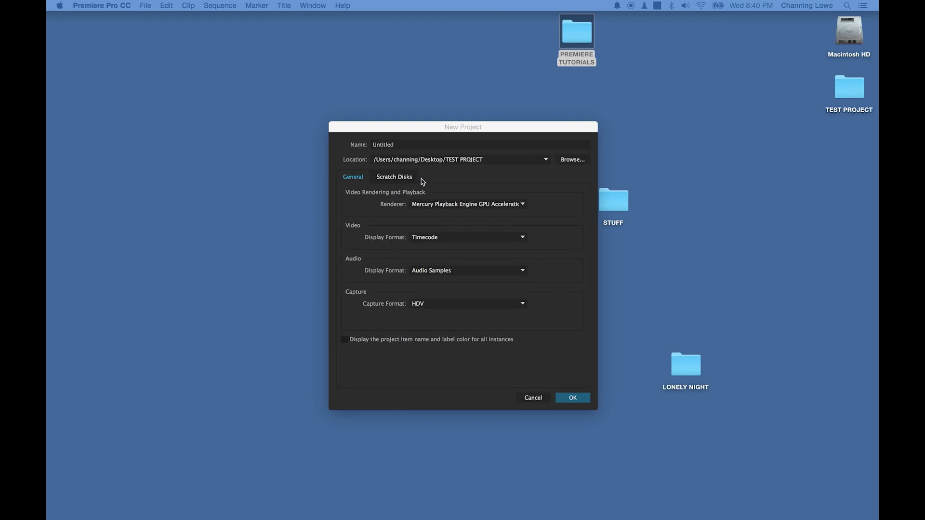
- Set the new project's video renderer to Mercury Playback Engine Software Only
{"action": "left_click", "coordinate": [449, 205]}
{"action": "left_click", "coordinate": [466, 206]}
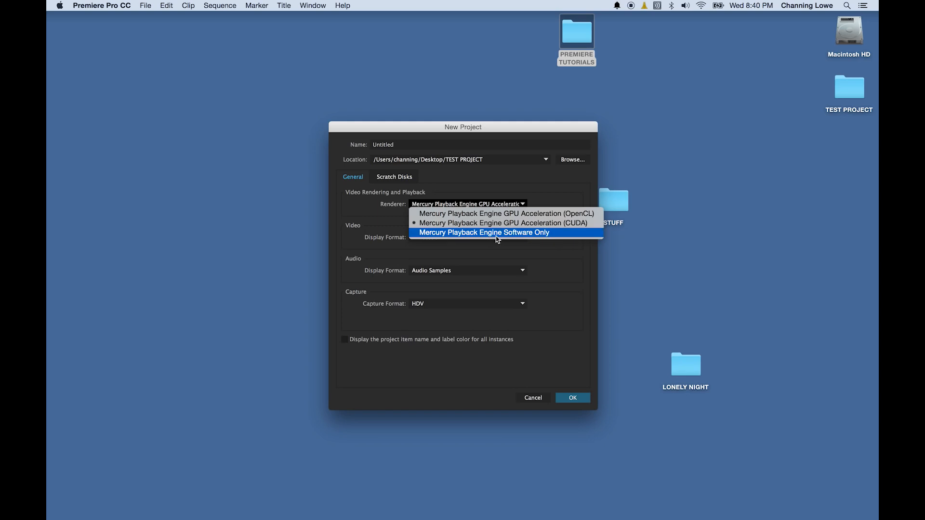
{"action": "left_click", "coordinate": [500, 236]}
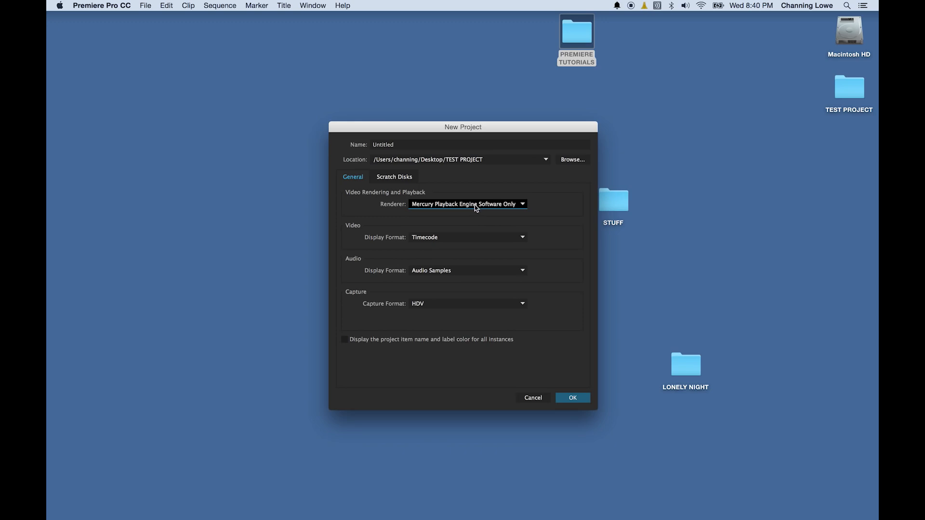
- Set the new project's video renderer to Mercury Playback Engine GPU Acceleration (CUDA)
{"action": "left_click", "coordinate": [476, 207]}
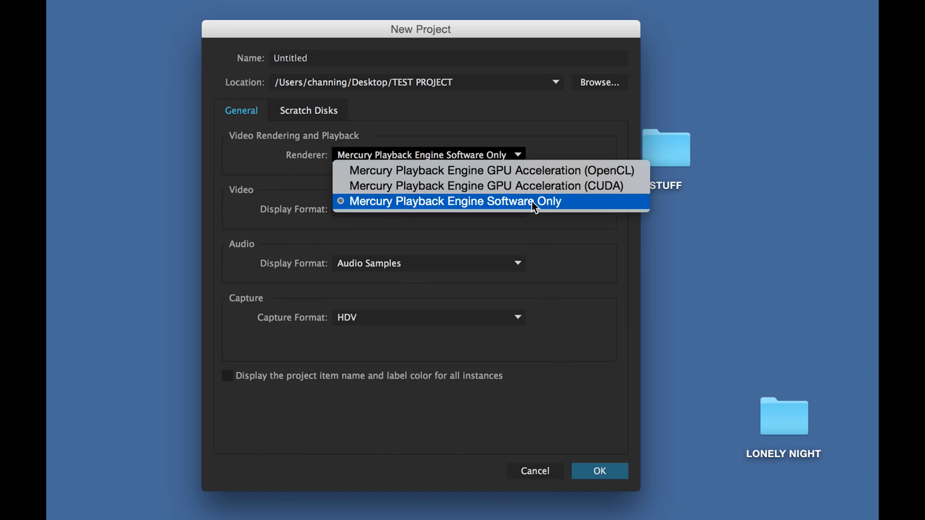
{"action": "left_click", "coordinate": [550, 182]}
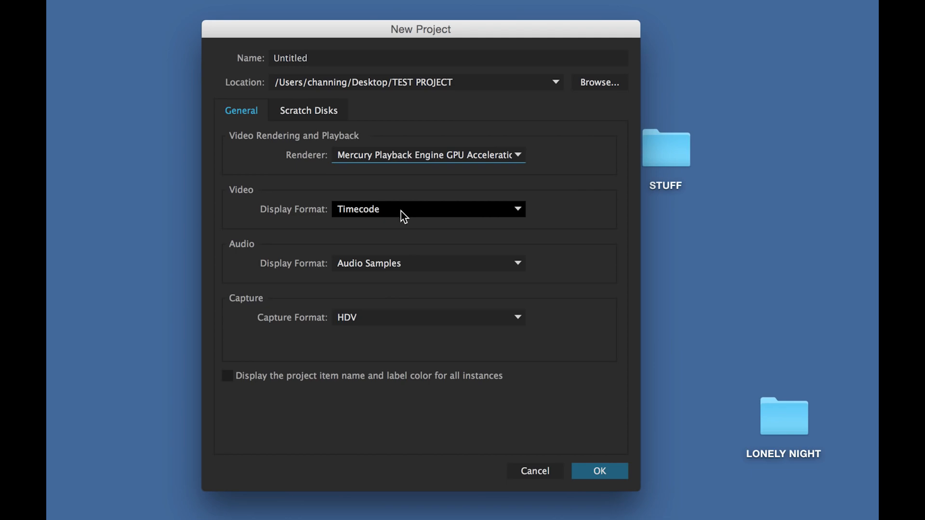
{"action": "left_click", "coordinate": [433, 159]}
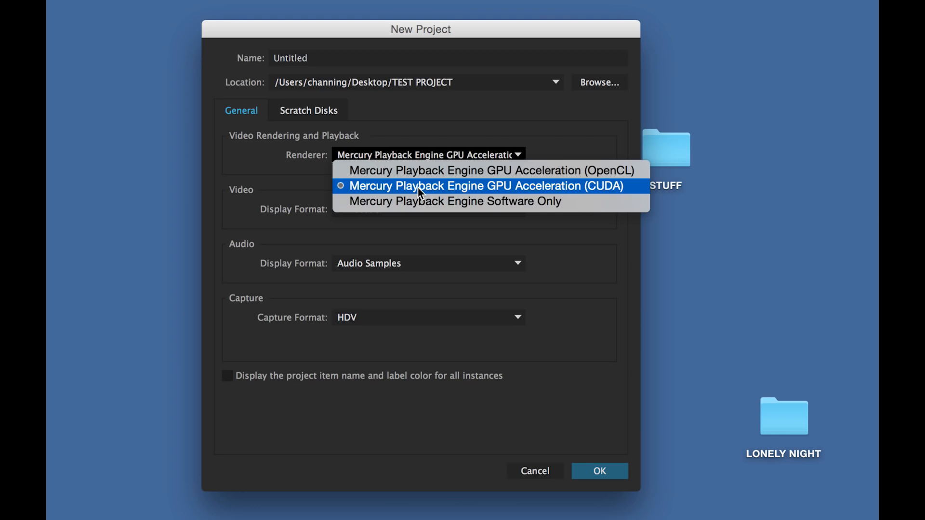
{"action": "left_click", "coordinate": [342, 190]}
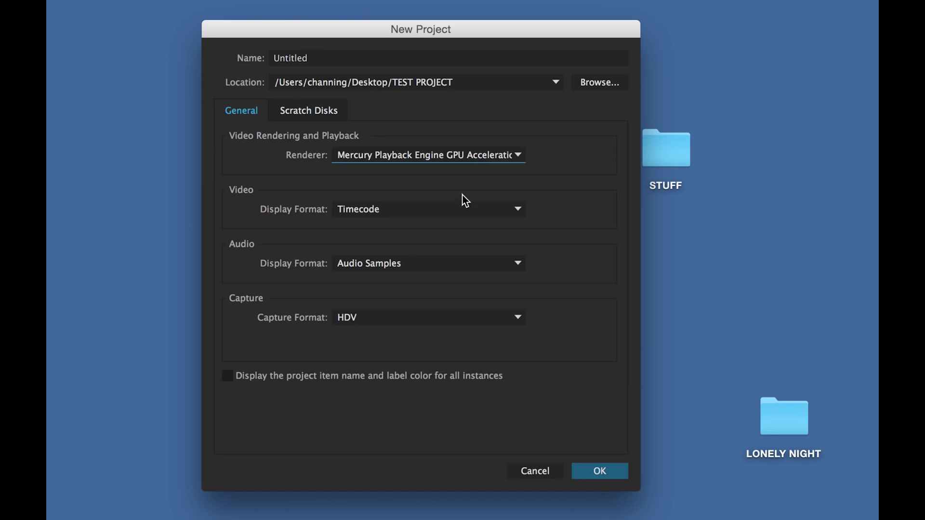
- Examine the new project's video and audio display format options, keeping Timecode and Audio Samples selected
{"action": "left_click", "coordinate": [423, 210]}
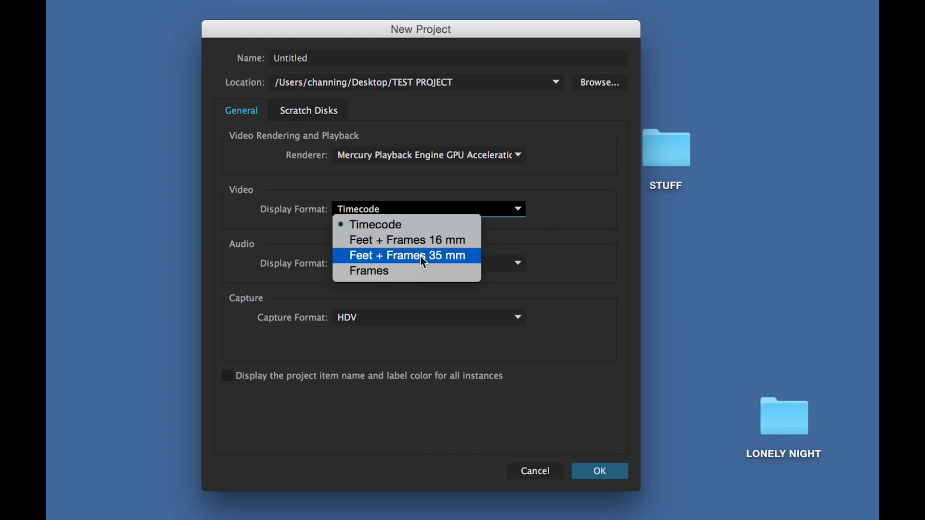
{"action": "left_click", "coordinate": [424, 229]}
{"action": "left_click", "coordinate": [426, 214]}
{"action": "left_click", "coordinate": [415, 225]}
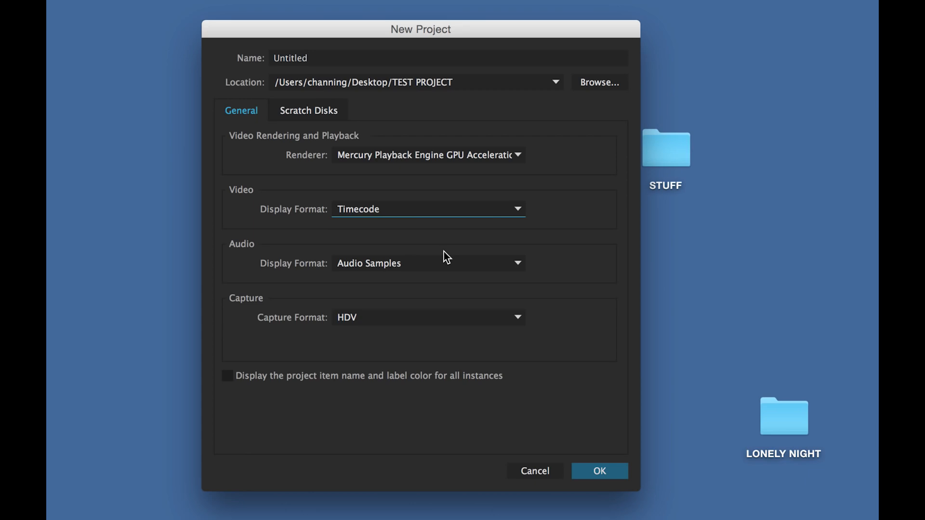
{"action": "left_click", "coordinate": [422, 263]}
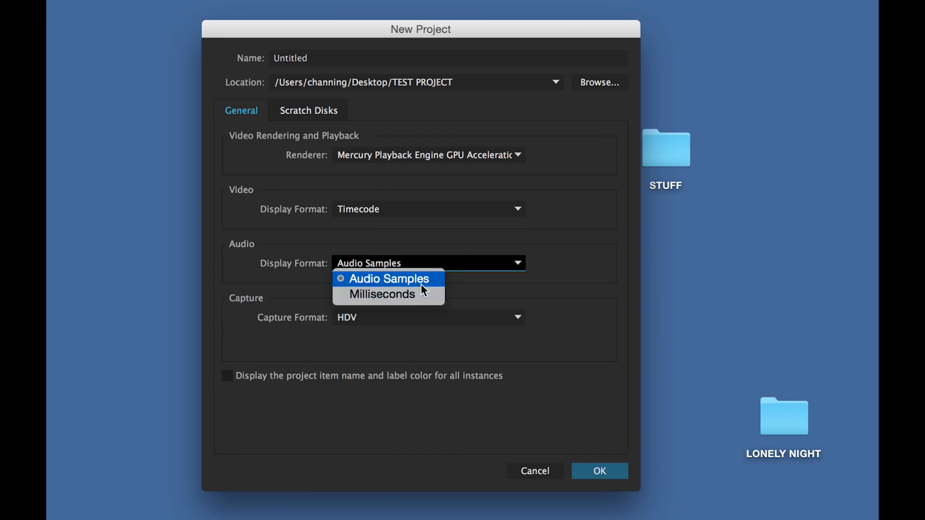
{"action": "left_click", "coordinate": [455, 281]}
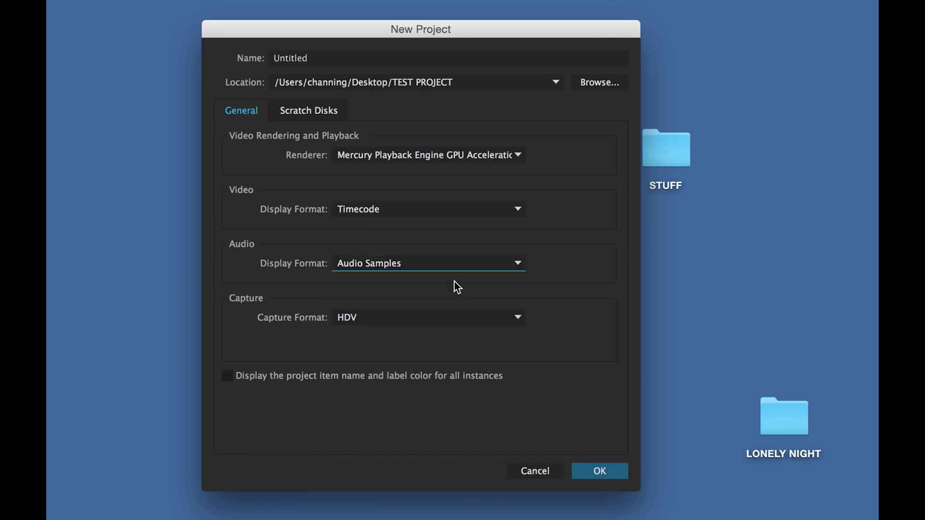
{"action": "left_click", "coordinate": [417, 267]}
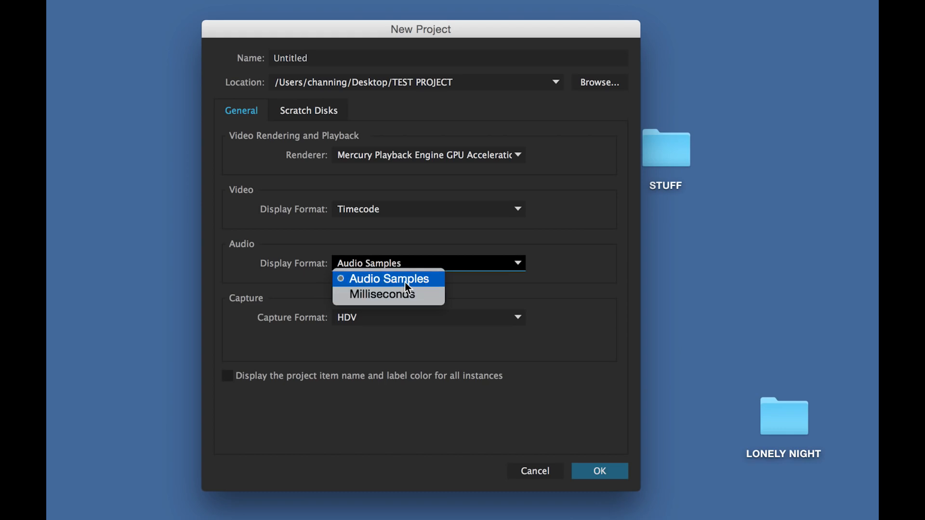
{"action": "left_click", "coordinate": [451, 290]}
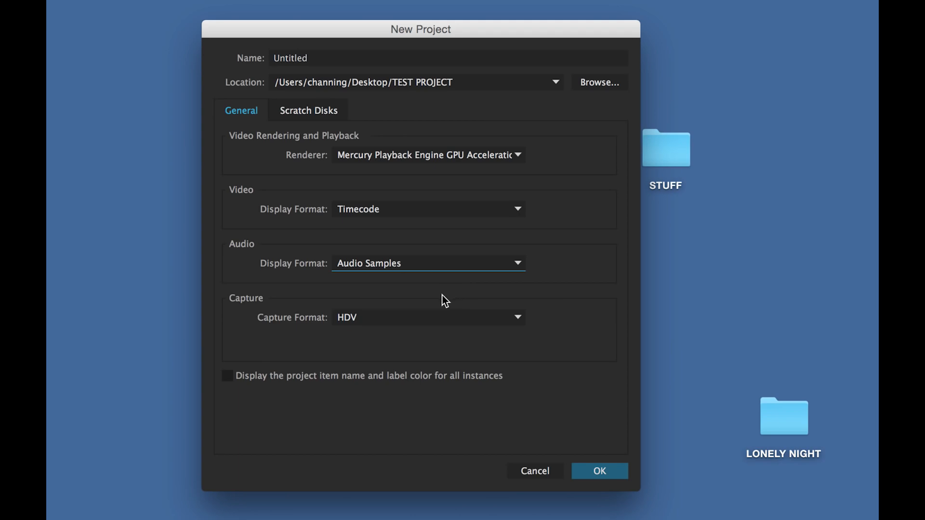
- Examine the capture format options, switching to DV and back to HDV
{"action": "left_click", "coordinate": [405, 318]}
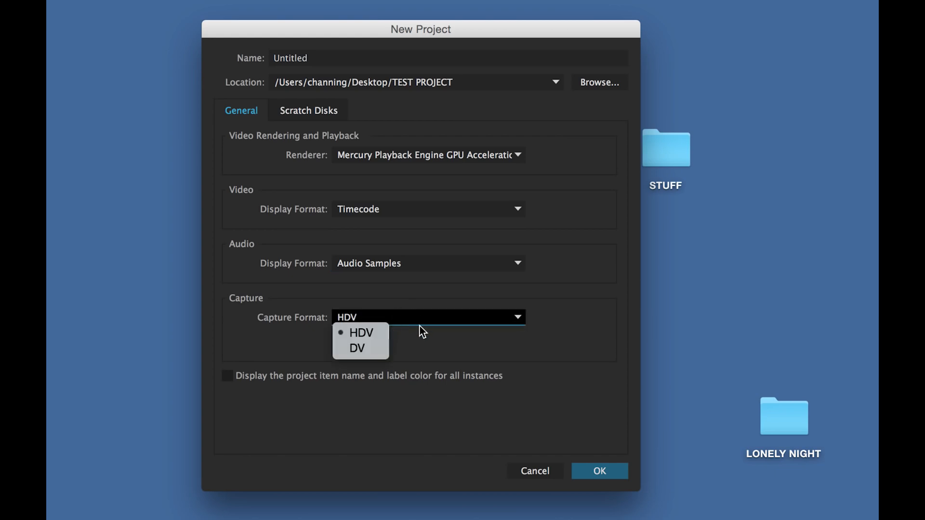
{"action": "left_click", "coordinate": [414, 334]}
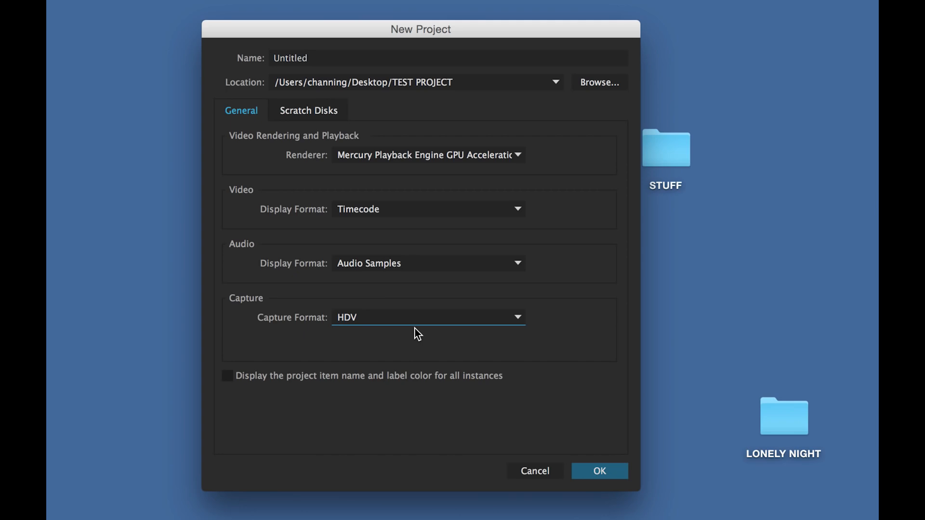
{"action": "left_click", "coordinate": [419, 324]}
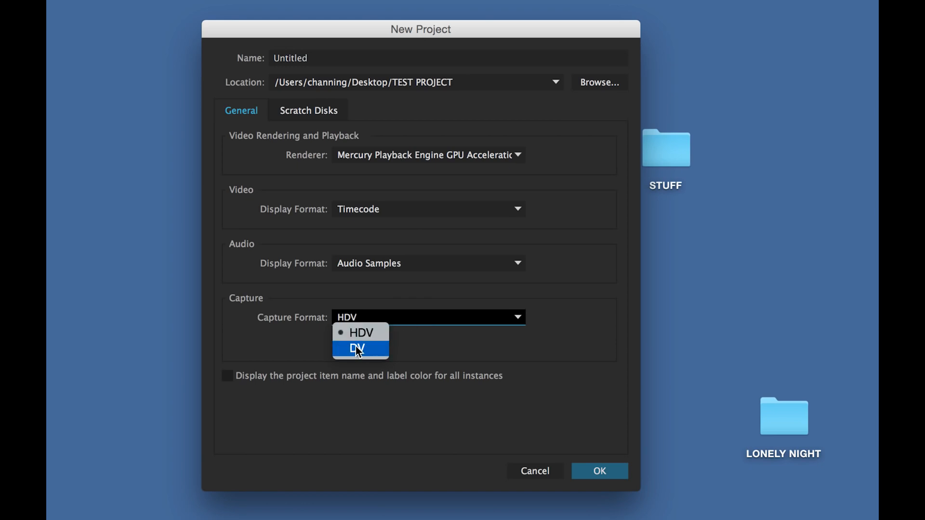
{"action": "left_click", "coordinate": [356, 345]}
{"action": "left_click", "coordinate": [372, 324]}
{"action": "left_click", "coordinate": [368, 334]}
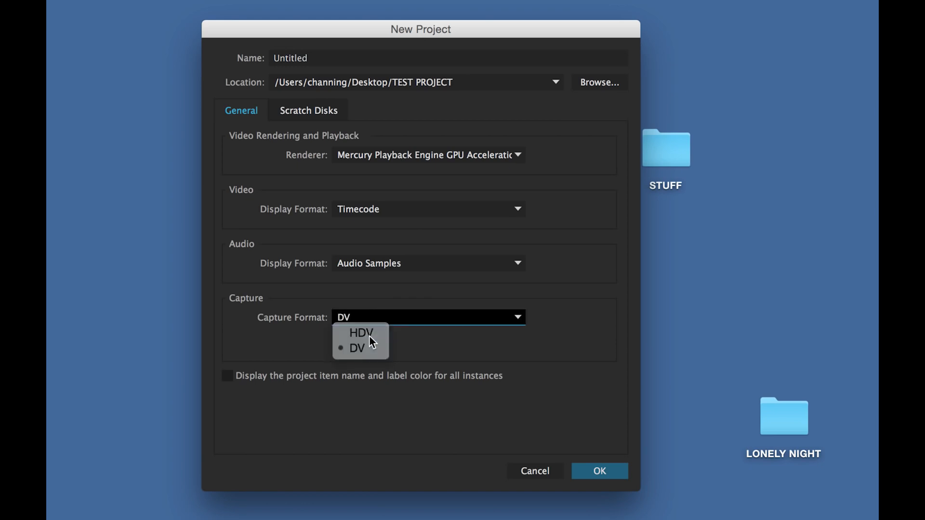
{"action": "left_click", "coordinate": [384, 324]}
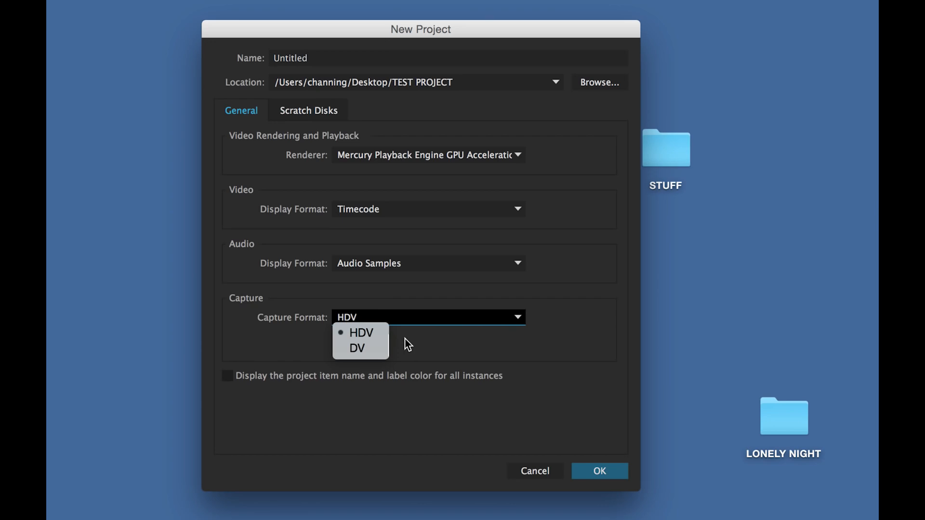
{"action": "left_click", "coordinate": [372, 334]}
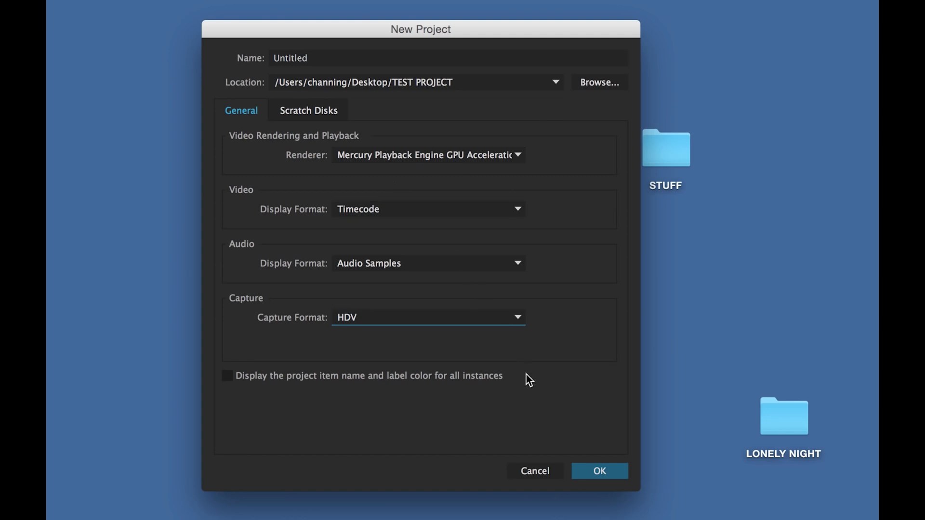
- Review the new project's scratch disk locations and the Video Previews location options, keeping Same as Project
{"action": "left_click", "coordinate": [325, 109]}
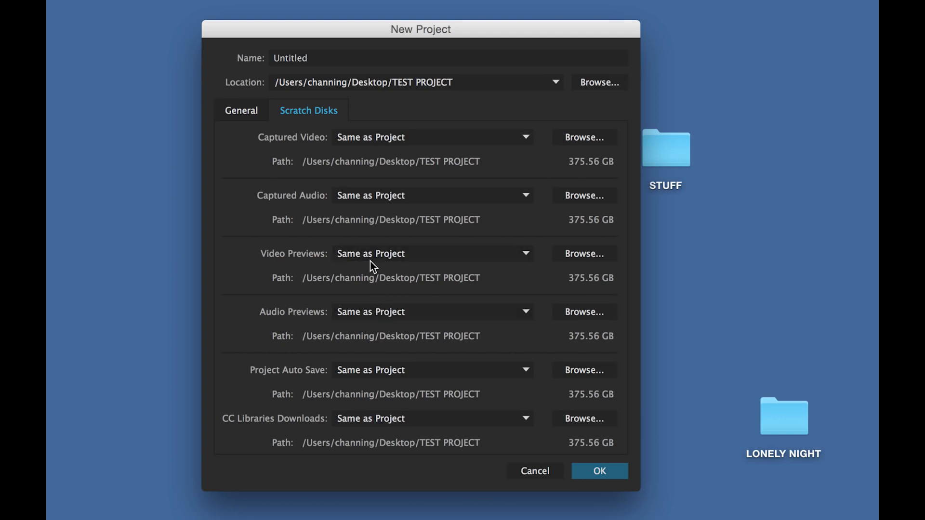
{"action": "left_click", "coordinate": [391, 263]}
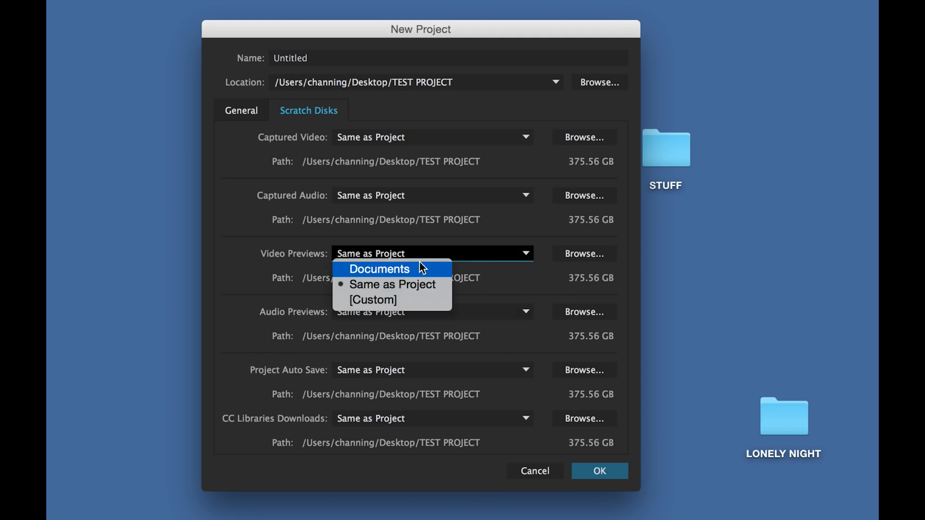
{"action": "left_click", "coordinate": [465, 283]}
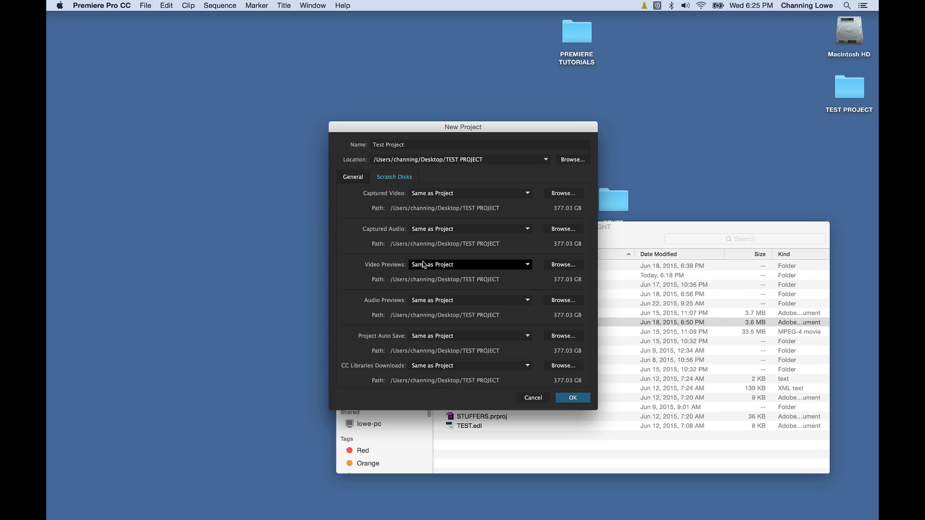
- Check the general and scratch disk settings, create Test Project, and switch to the Editing workspace
{"action": "left_click", "coordinate": [363, 179]}
{"action": "left_click", "coordinate": [395, 178]}
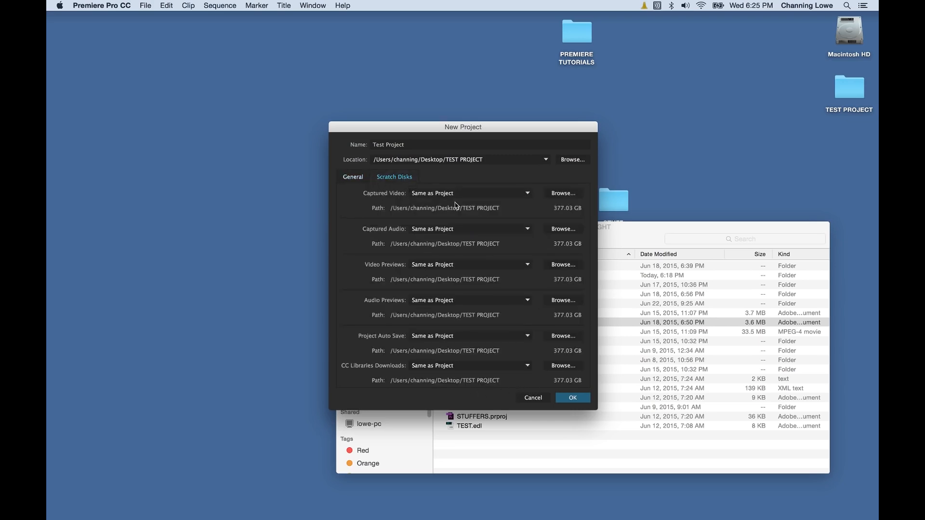
{"action": "left_click", "coordinate": [358, 179]}
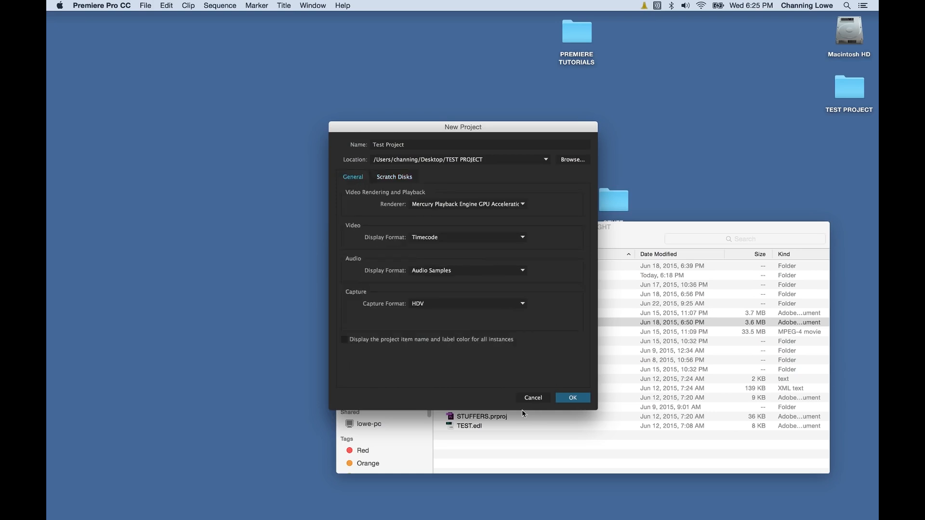
{"action": "left_click", "coordinate": [571, 397]}
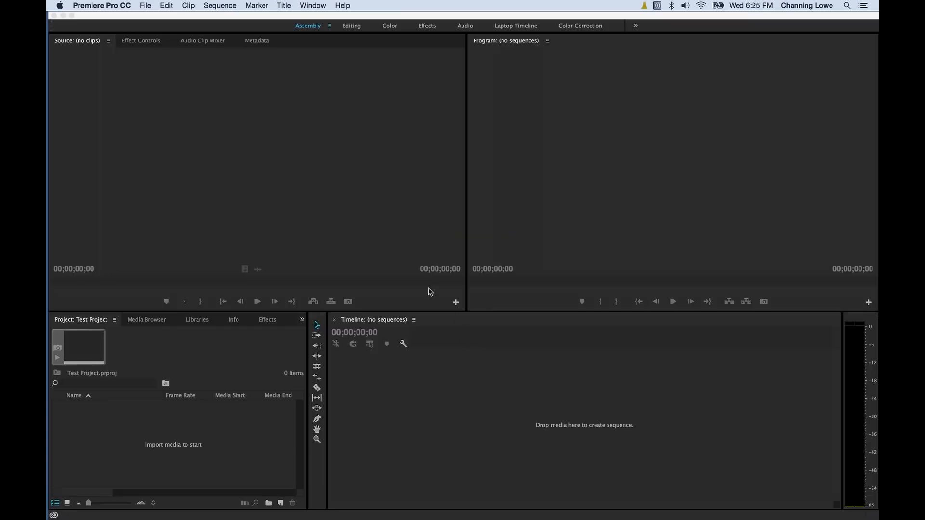
{"action": "left_click", "coordinate": [363, 190]}
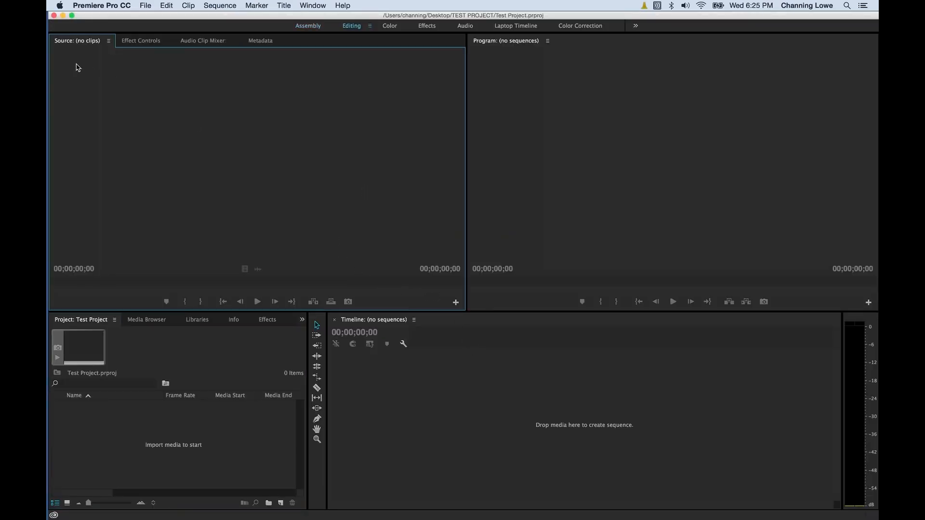
- Open the application's General preferences
{"action": "left_click", "coordinate": [101, 6]}
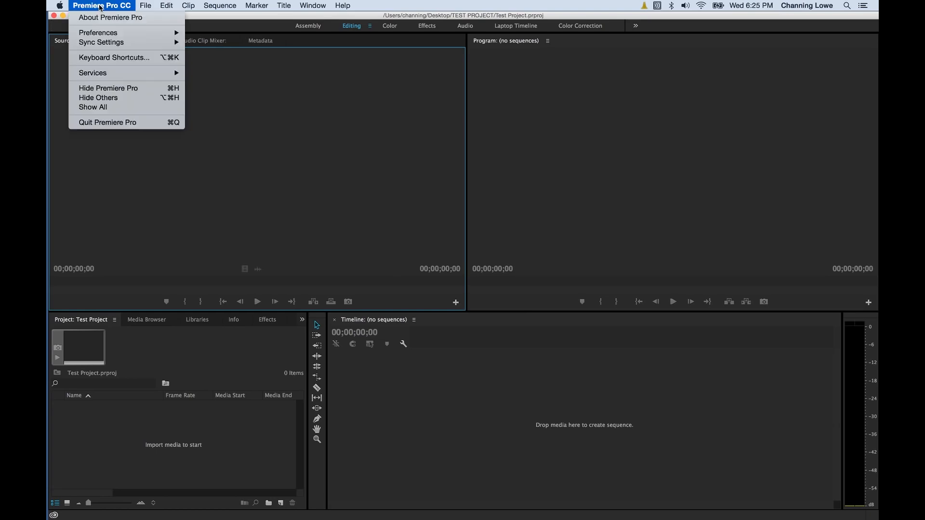
{"action": "mouse_move", "coordinate": [146, 7]}
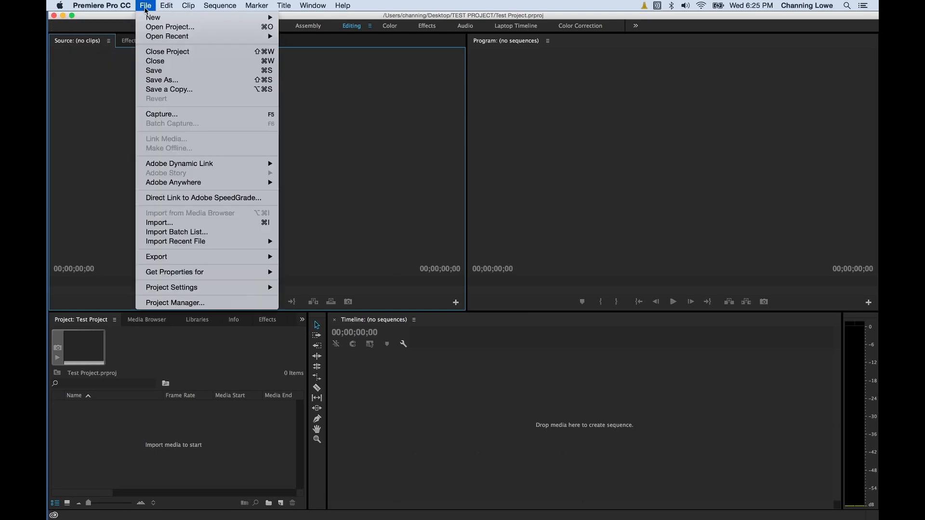
{"action": "mouse_move", "coordinate": [111, 7]}
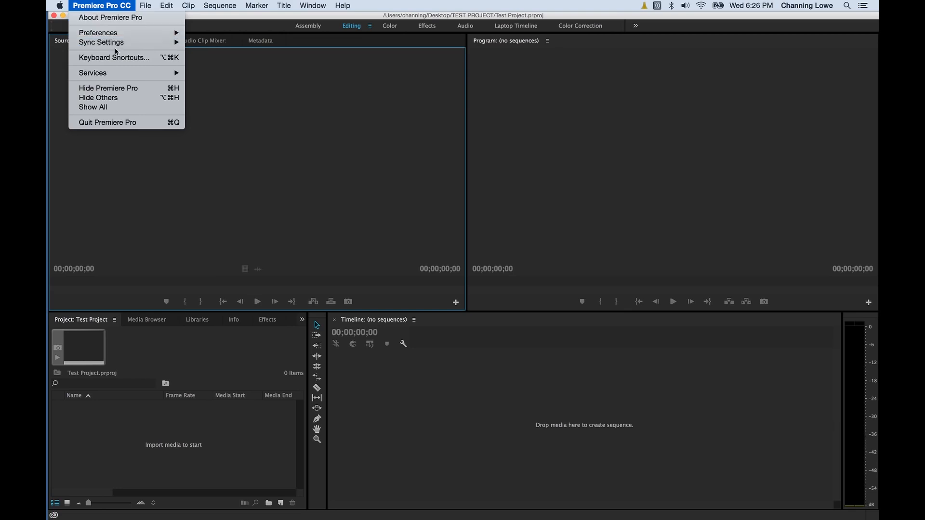
{"action": "mouse_move", "coordinate": [121, 35]}
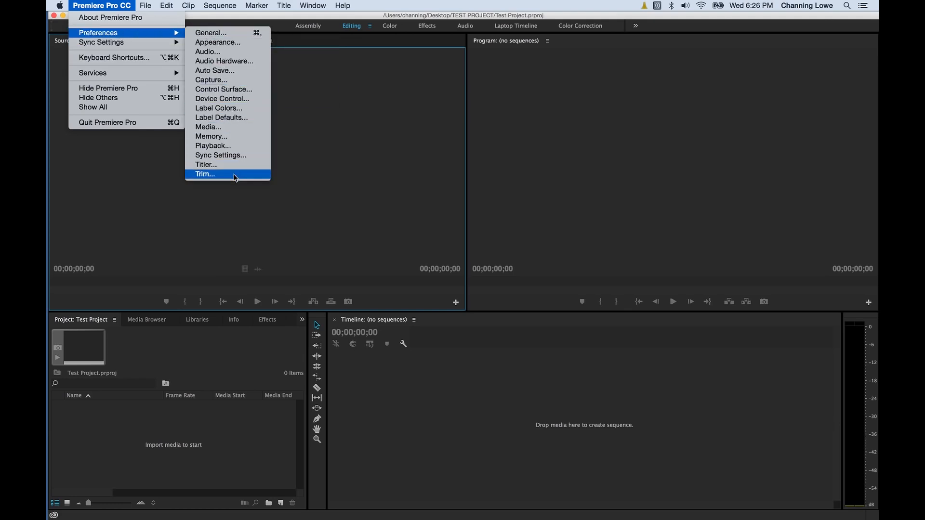
{"action": "left_click", "coordinate": [239, 33]}
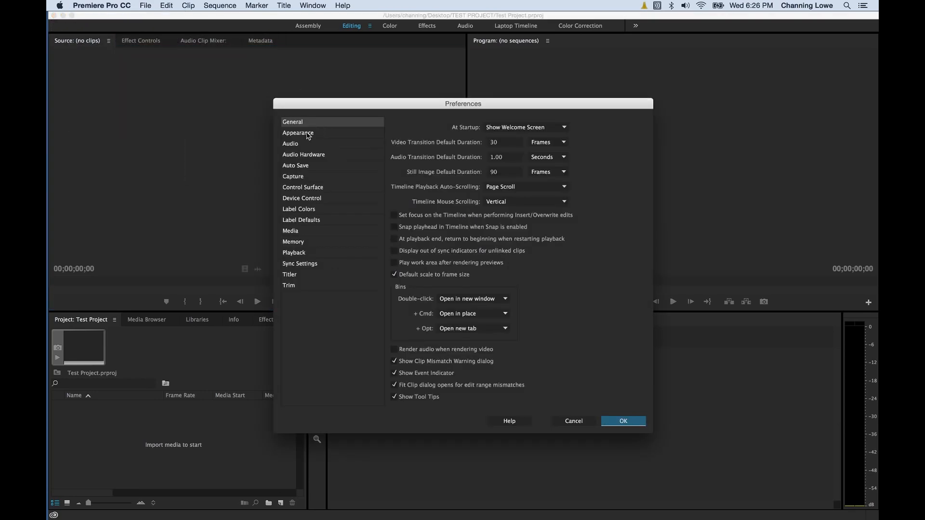
- Look through the preference categories from Appearance and Audio through Media and Playback to Trim
{"action": "left_click", "coordinate": [304, 133]}
{"action": "left_click", "coordinate": [304, 144]}
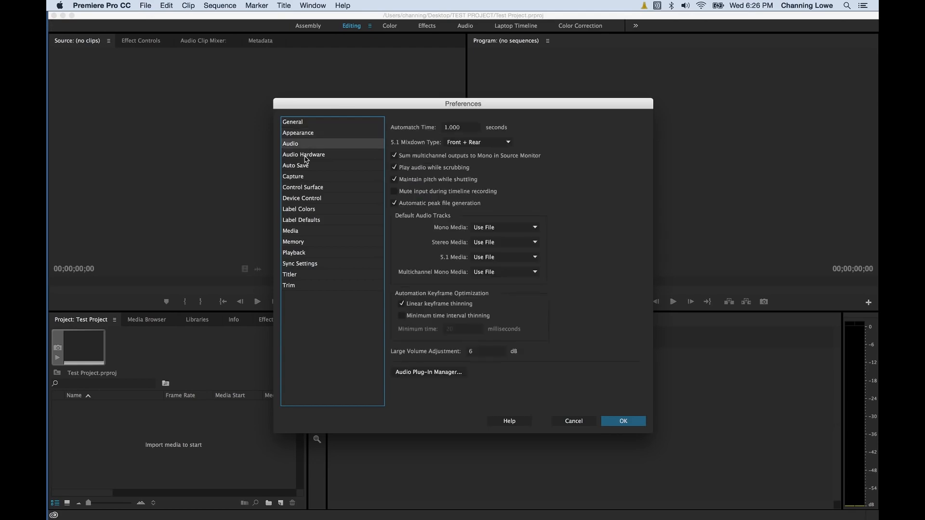
{"action": "left_click", "coordinate": [304, 155]}
{"action": "left_click", "coordinate": [305, 168]}
{"action": "left_click", "coordinate": [308, 187]}
{"action": "left_click", "coordinate": [307, 209]}
{"action": "left_click", "coordinate": [306, 231]}
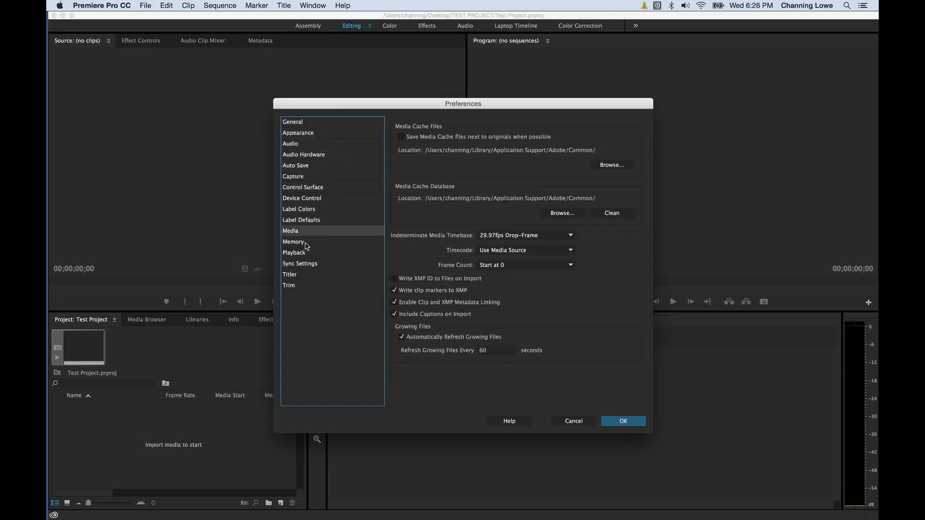
{"action": "left_click", "coordinate": [304, 253]}
{"action": "left_click", "coordinate": [300, 274]}
{"action": "left_click", "coordinate": [292, 286]}
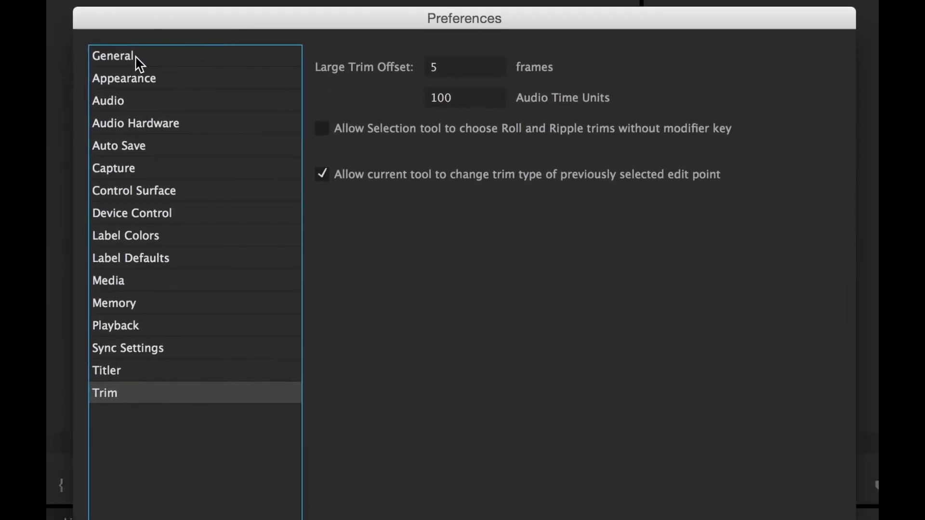
- Return to the General preferences and check the Frames and Seconds unit options for the video transition default duration
{"action": "left_click", "coordinate": [145, 65]}
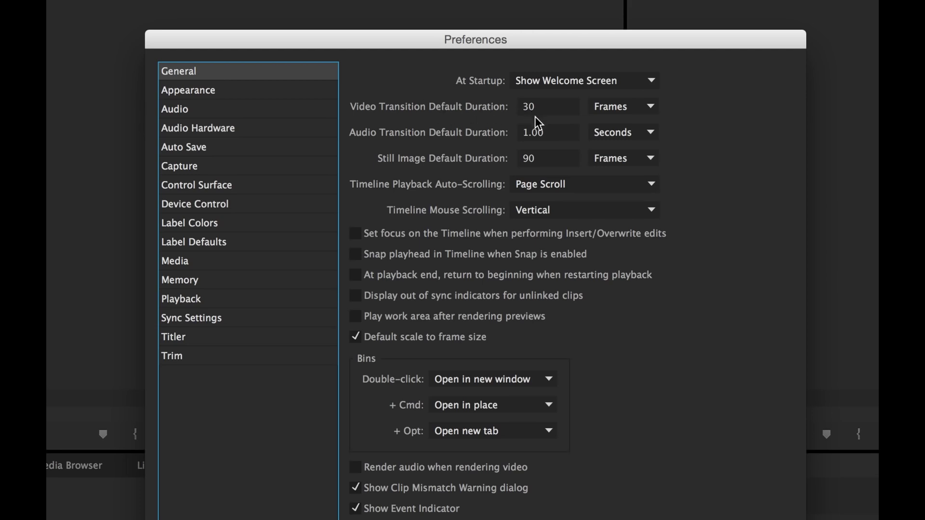
{"action": "left_click", "coordinate": [597, 107]}
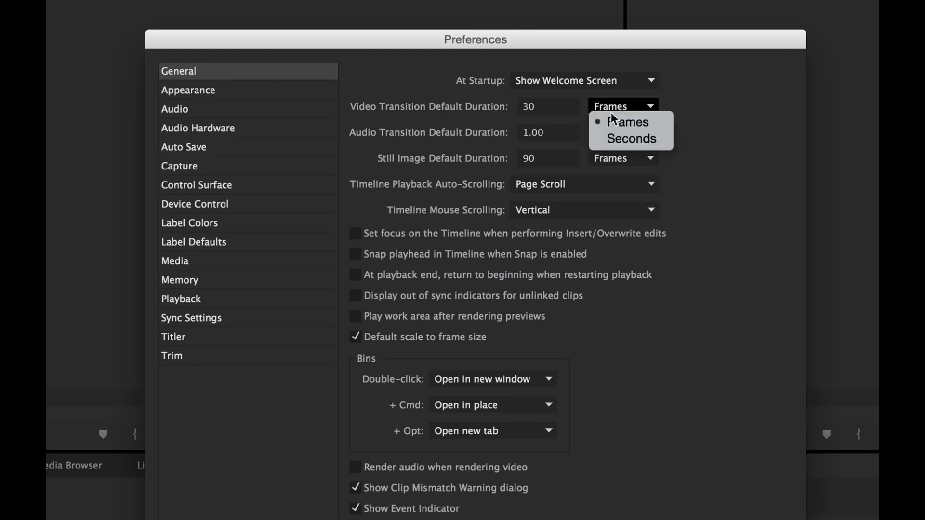
{"action": "left_click", "coordinate": [706, 115]}
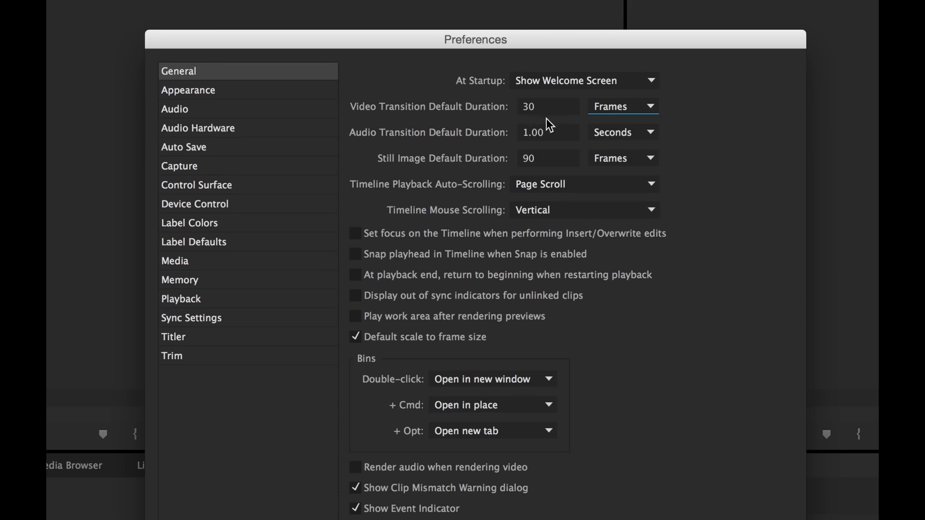
{"action": "left_click", "coordinate": [530, 108]}
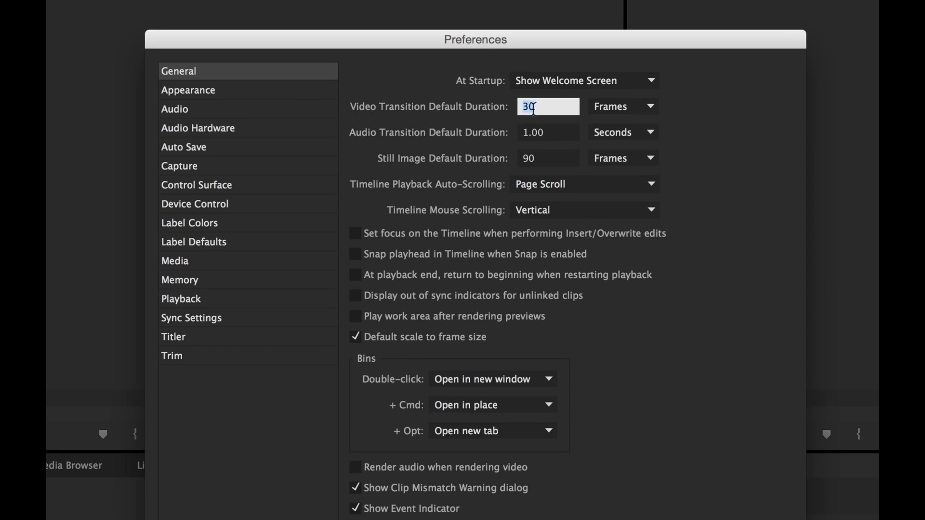
{"action": "left_click", "coordinate": [598, 113]}
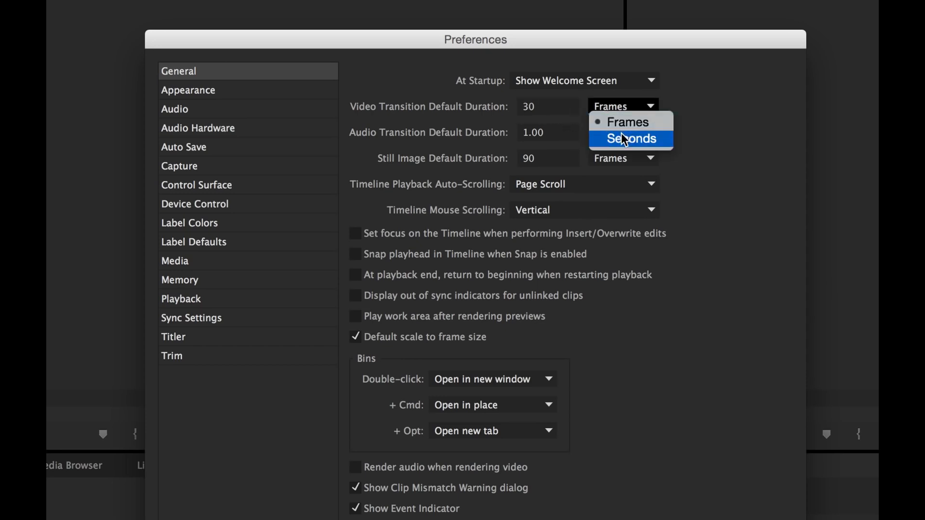
{"action": "left_click", "coordinate": [620, 134]}
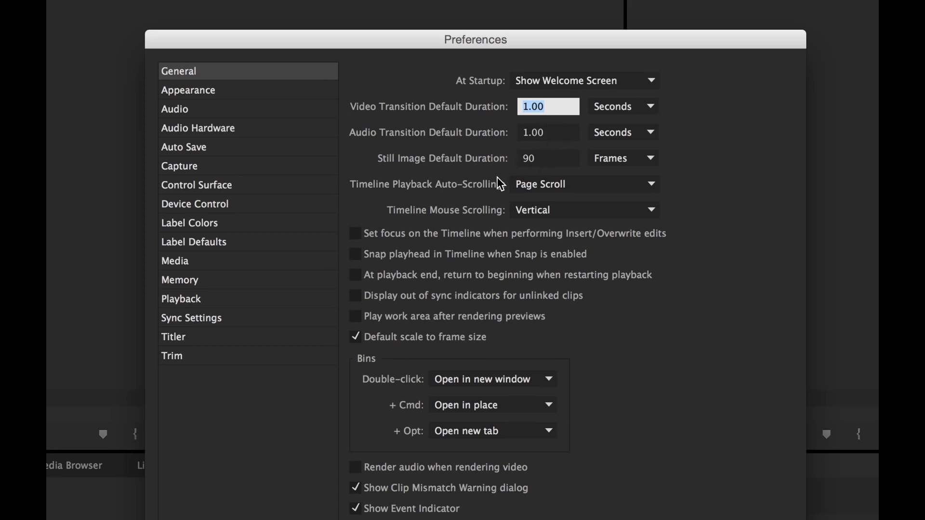
{"action": "left_click", "coordinate": [557, 187]}
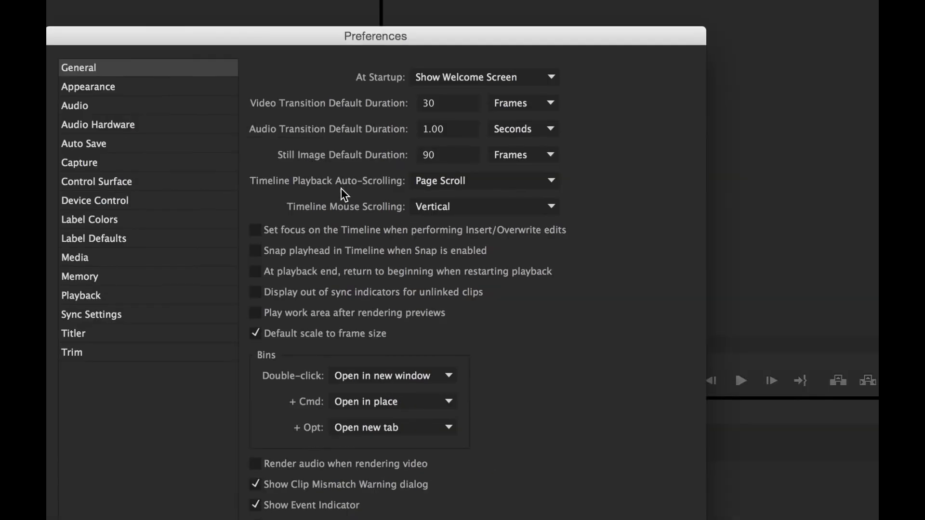
- Set the still image default duration to 10 seconds in the General preferences
{"action": "left_click", "coordinate": [444, 158]}
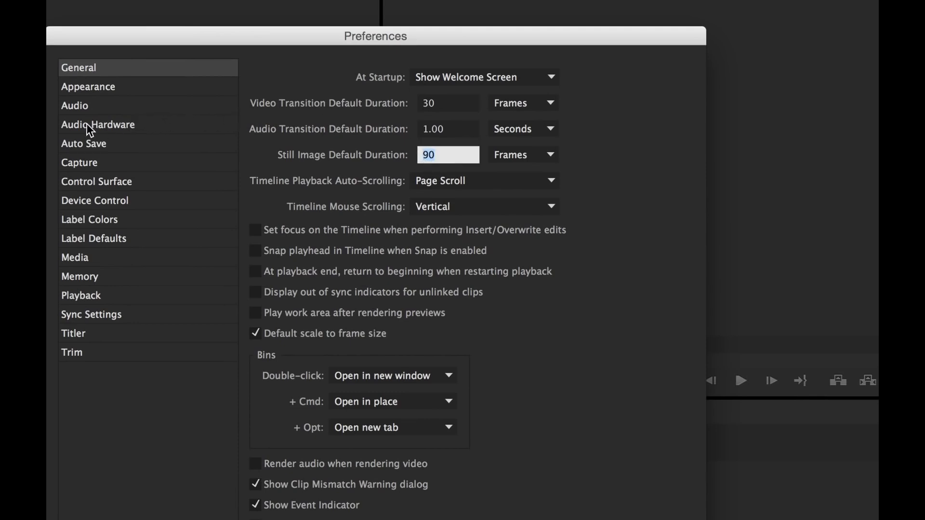
{"action": "left_click", "coordinate": [526, 159]}
{"action": "left_click", "coordinate": [538, 184]}
{"action": "left_click", "coordinate": [463, 156]}
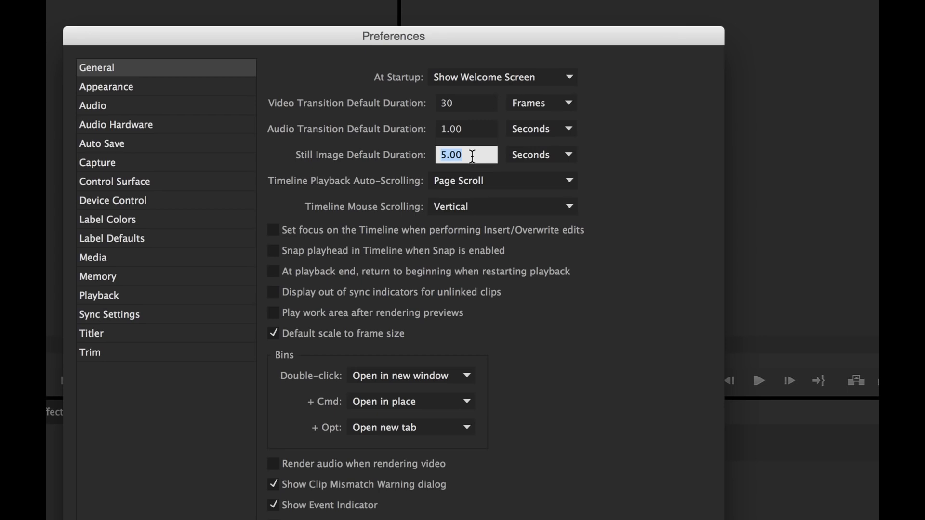
{"action": "type", "text": "10"}
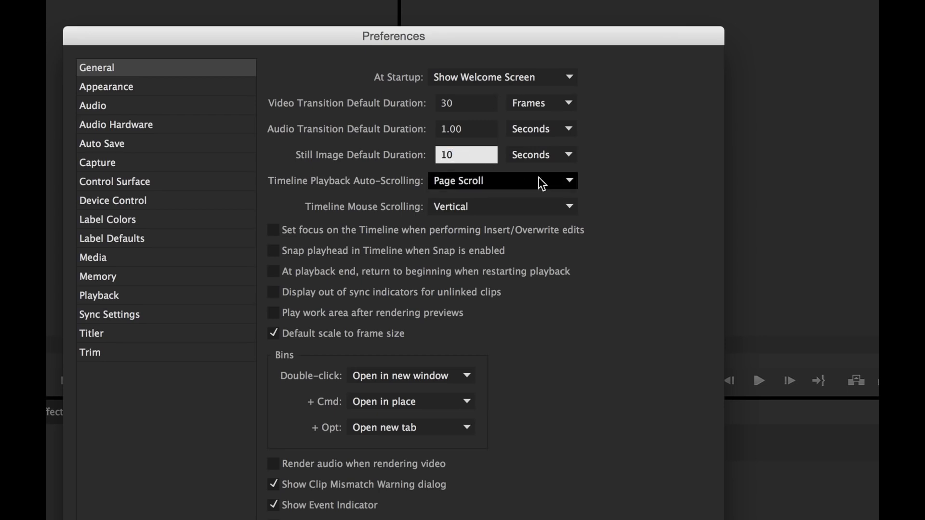
{"action": "left_click", "coordinate": [644, 164]}
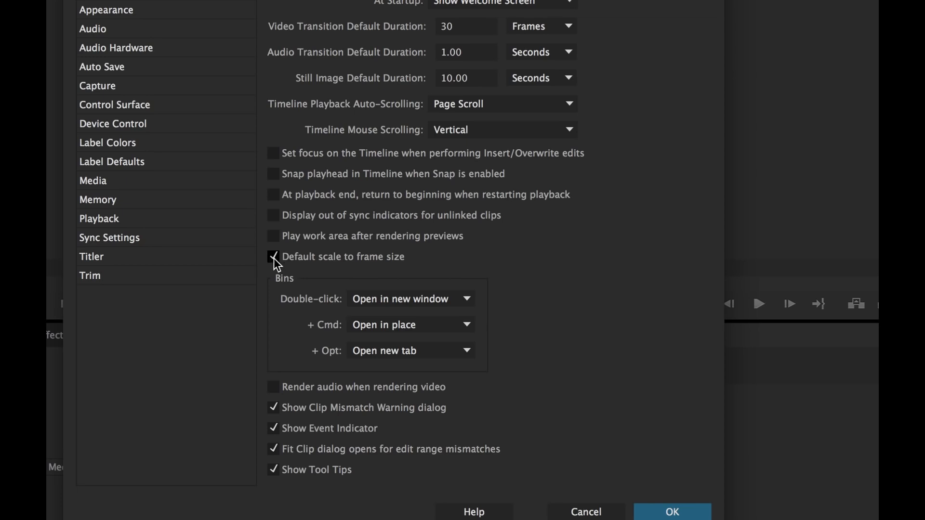
{"action": "left_click", "coordinate": [302, 261]}
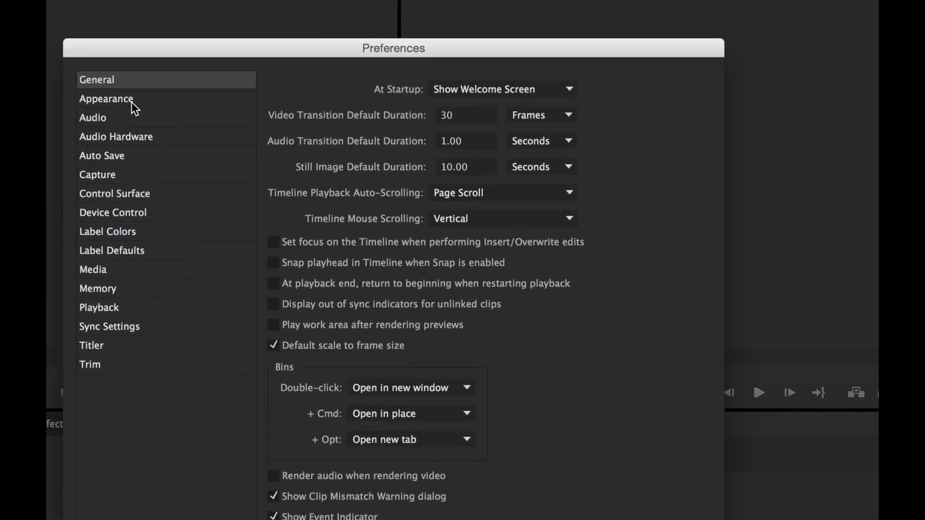
- Try the lightest interface brightness in the Appearance preferences, then restore the default brightness
{"action": "left_click", "coordinate": [134, 98]}
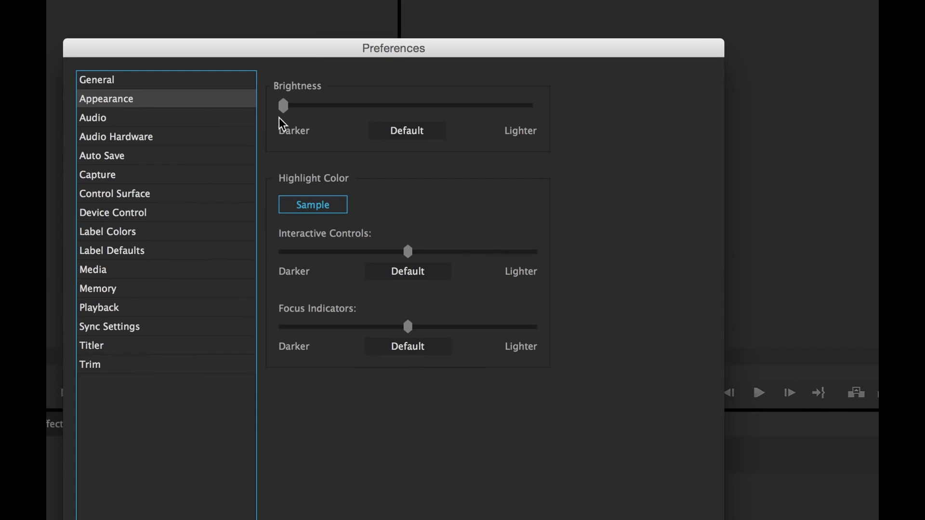
{"action": "left_click_drag", "start_coordinate": [288, 109], "coordinate": [540, 110]}
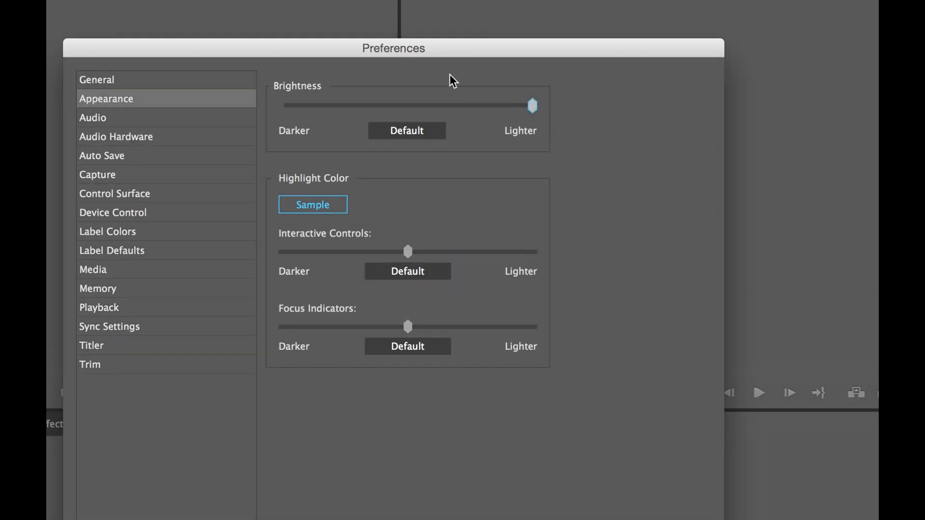
{"action": "mouse_move", "coordinate": [407, 252]}
{"action": "left_mouse_down"}
{"action": "mouse_move", "coordinate": [452, 253]}
{"action": "mouse_move", "coordinate": [407, 251]}
{"action": "left_mouse_up"}
{"action": "left_click", "coordinate": [400, 131]}
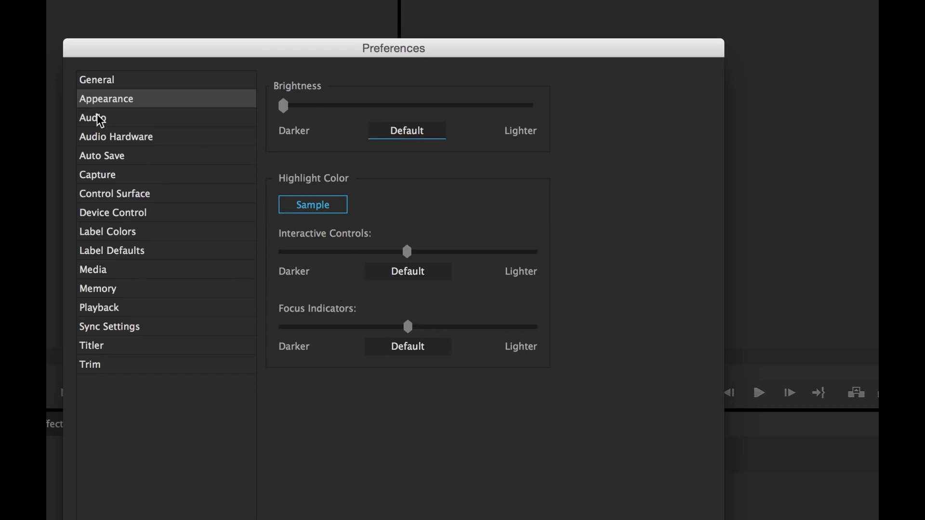
{"action": "mouse_move", "coordinate": [284, 106]}
{"action": "left_mouse_down"}
{"action": "mouse_move", "coordinate": [532, 105]}
{"action": "mouse_move", "coordinate": [283, 106]}
{"action": "left_mouse_up"}
- Check the Audio and Audio Hardware preferences, and set Auto Save to every 3 minutes with a maximum of 99 project versions
{"action": "left_click", "coordinate": [117, 121]}
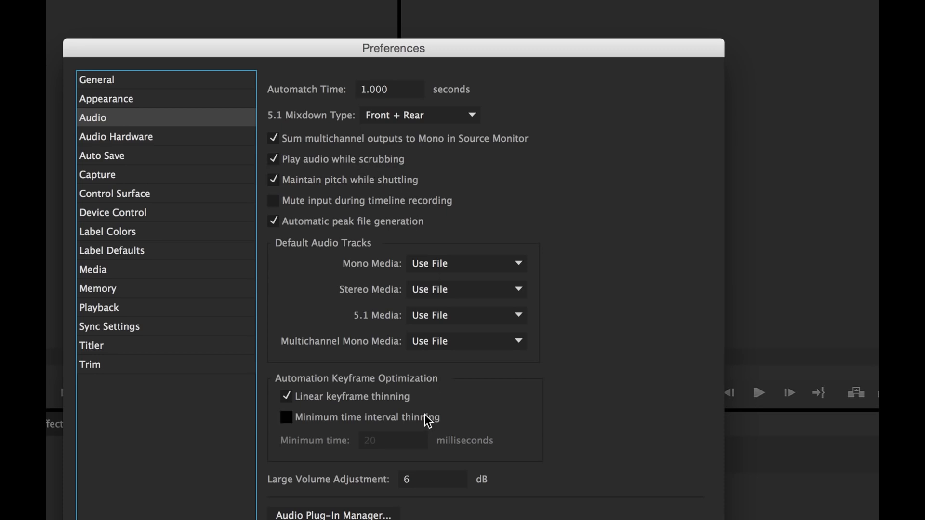
{"action": "left_click", "coordinate": [137, 140]}
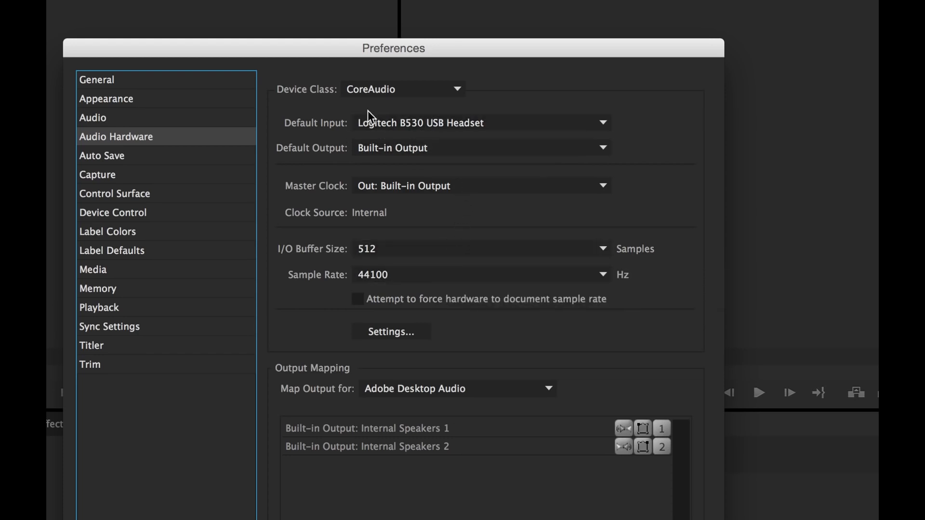
{"action": "left_click", "coordinate": [121, 160]}
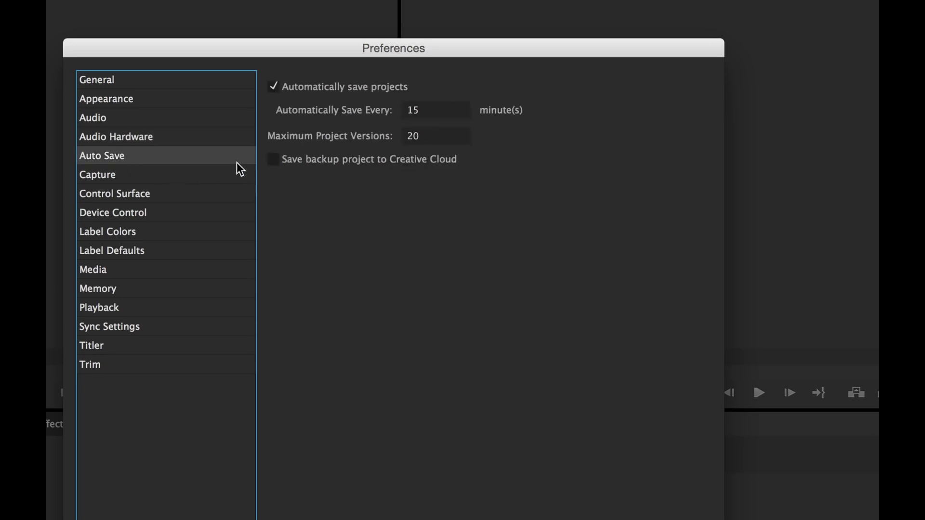
{"action": "left_click", "coordinate": [425, 110]}
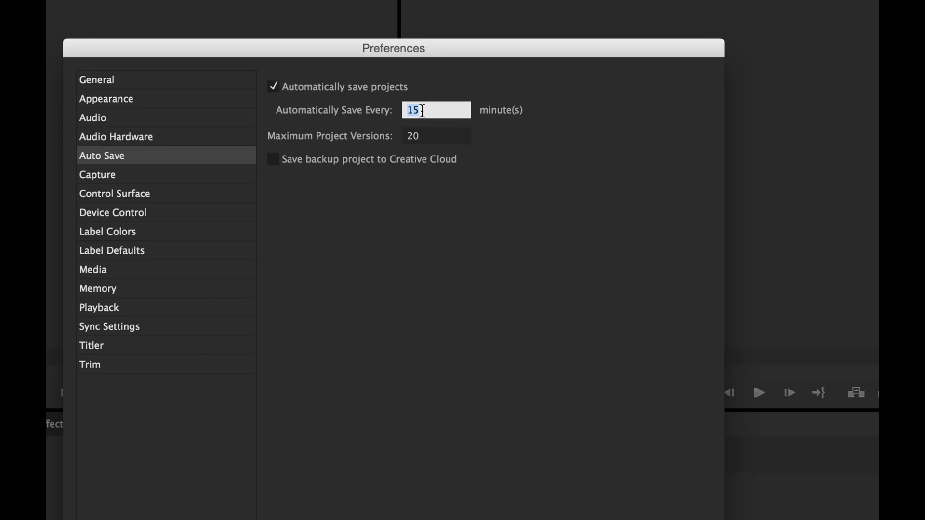
{"action": "type", "text": "3"}
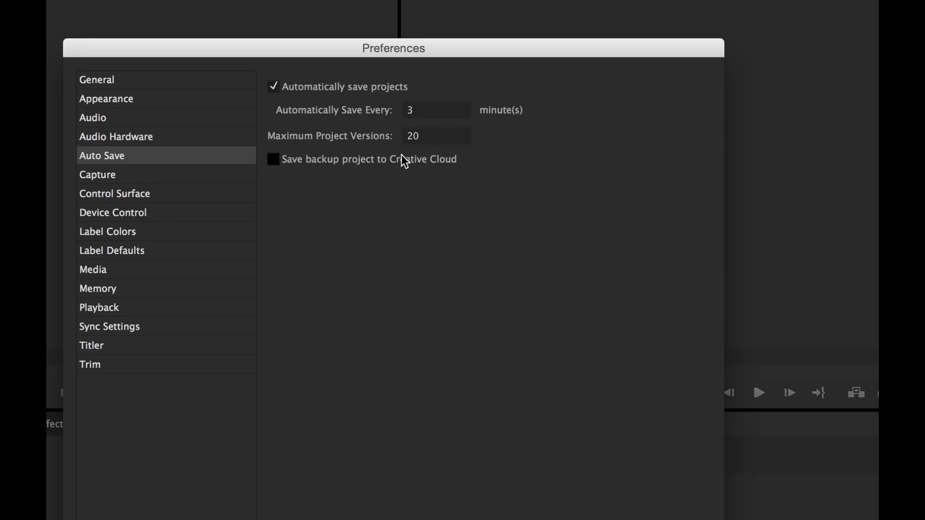
{"action": "left_click", "coordinate": [420, 136]}
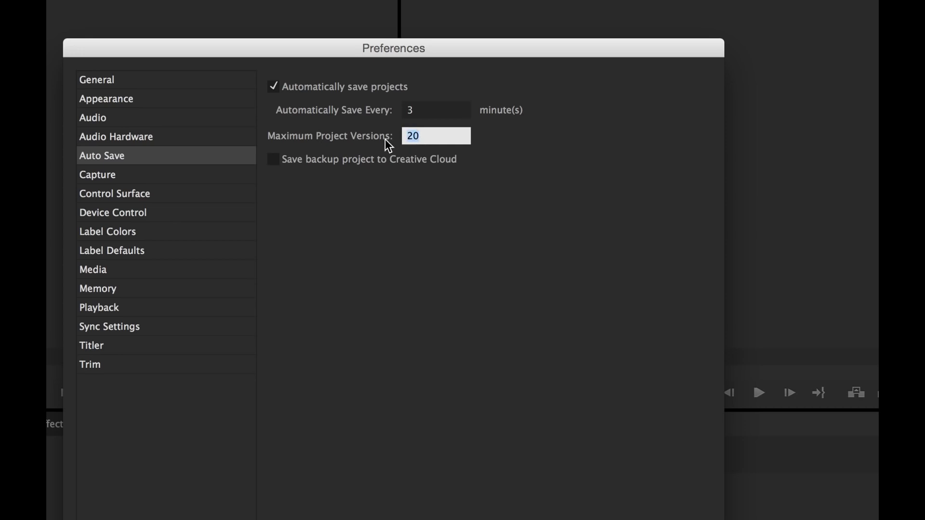
{"action": "type", "text": "99"}
{"action": "left_click", "coordinate": [373, 206]}
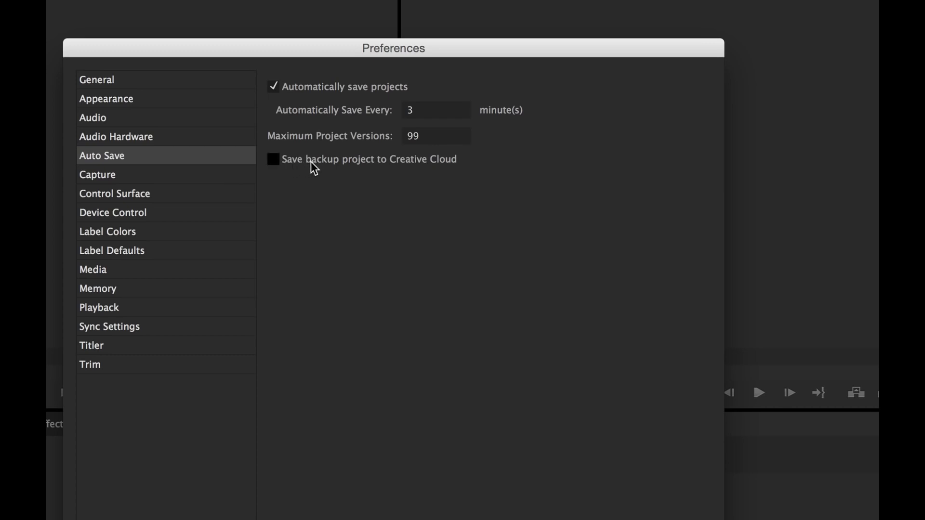
- Look through the Capture, Device Control, Media, Memory, Playback and Trim preferences, and accept the preference changes
{"action": "left_click", "coordinate": [123, 178]}
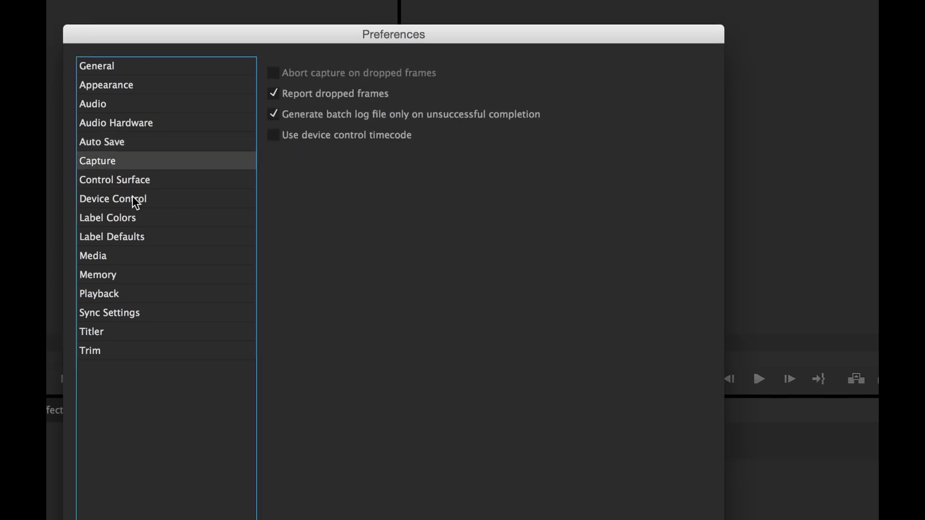
{"action": "left_click", "coordinate": [134, 211]}
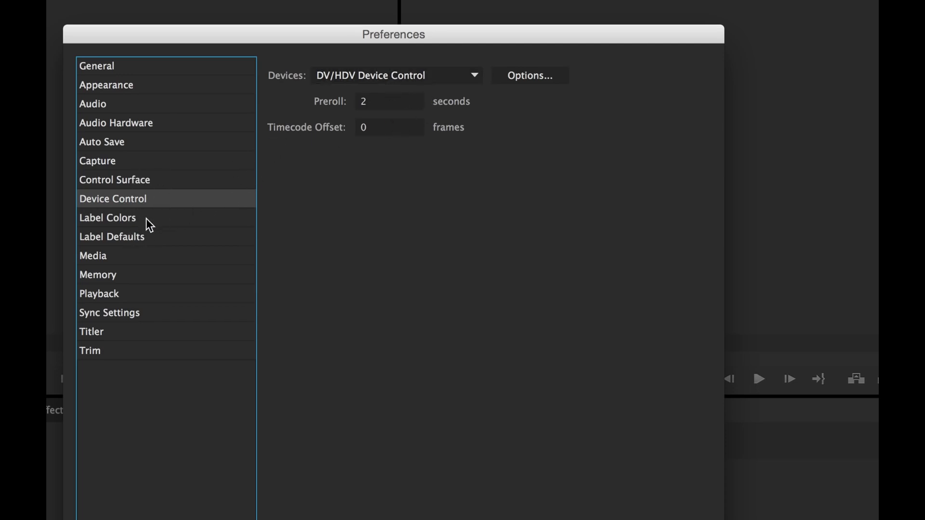
{"action": "left_click", "coordinate": [148, 235]}
{"action": "left_click", "coordinate": [159, 257]}
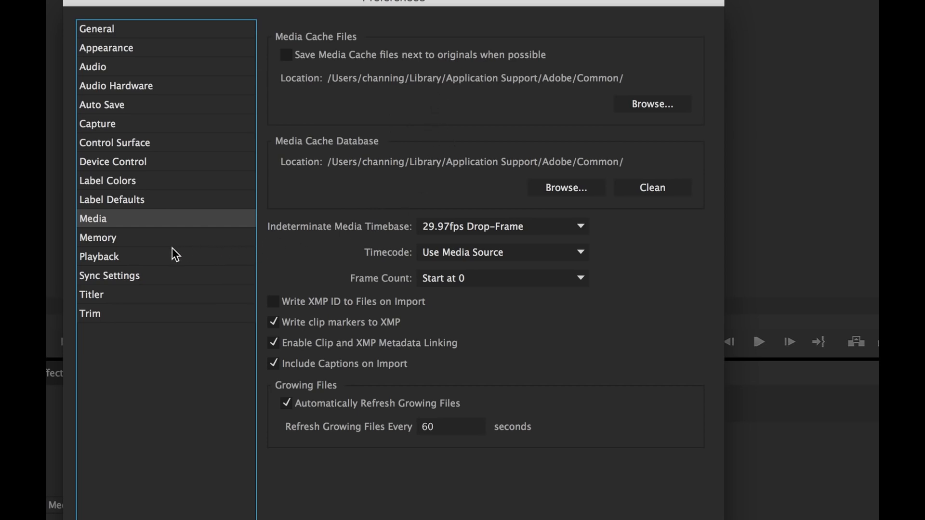
{"action": "left_click", "coordinate": [143, 238]}
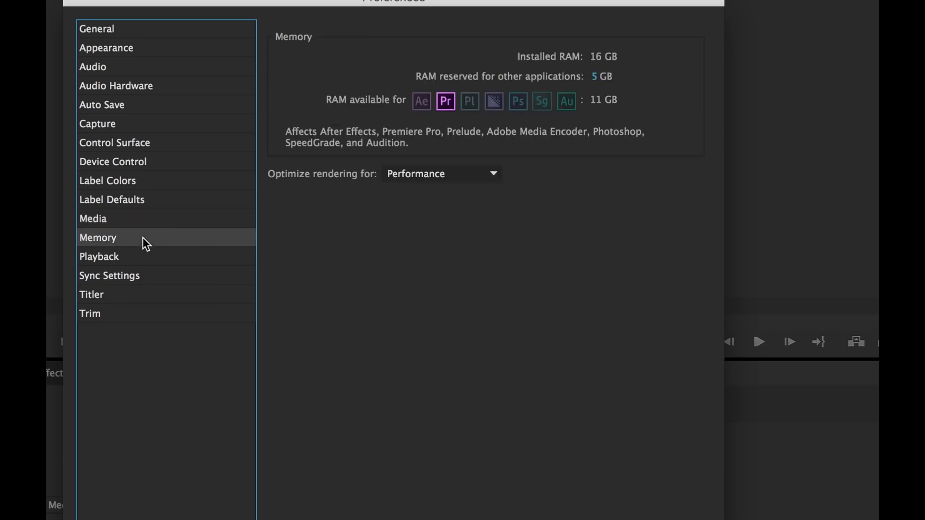
{"action": "left_click", "coordinate": [143, 256]}
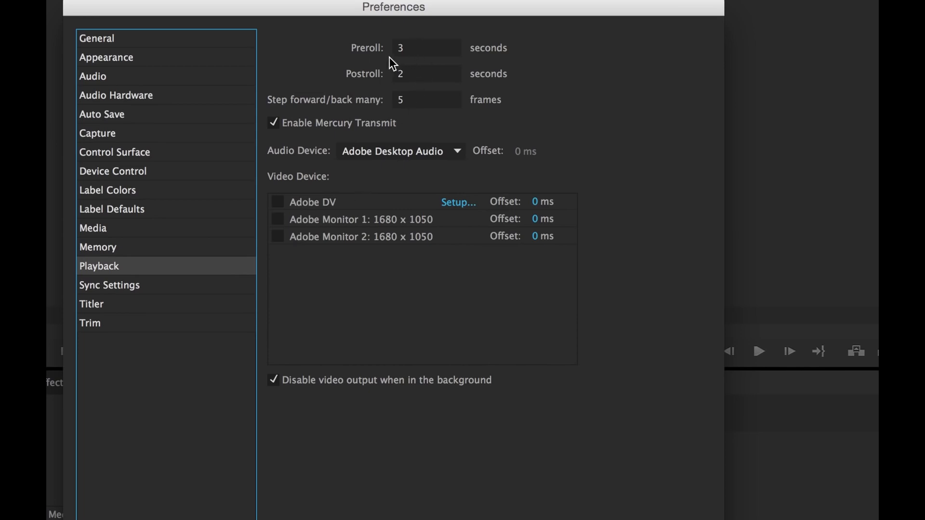
{"action": "left_click", "coordinate": [400, 50]}
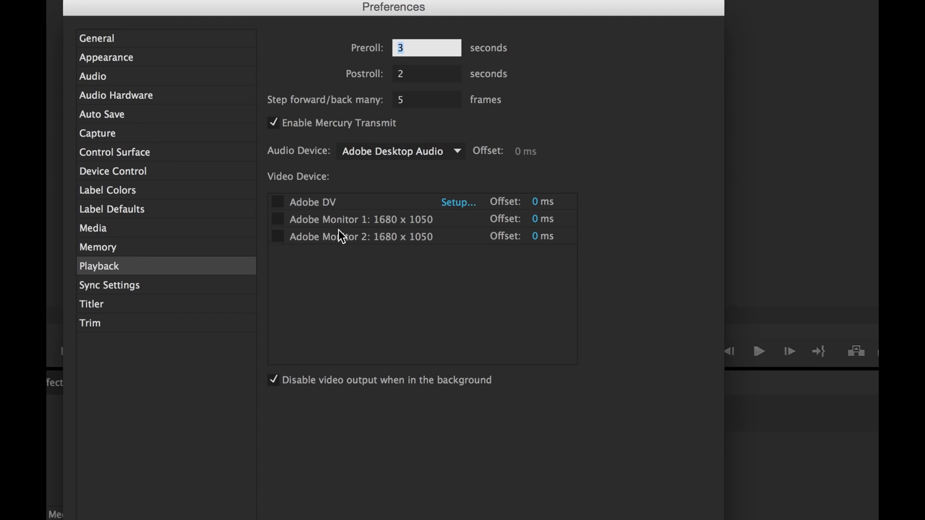
{"action": "left_click", "coordinate": [278, 236]}
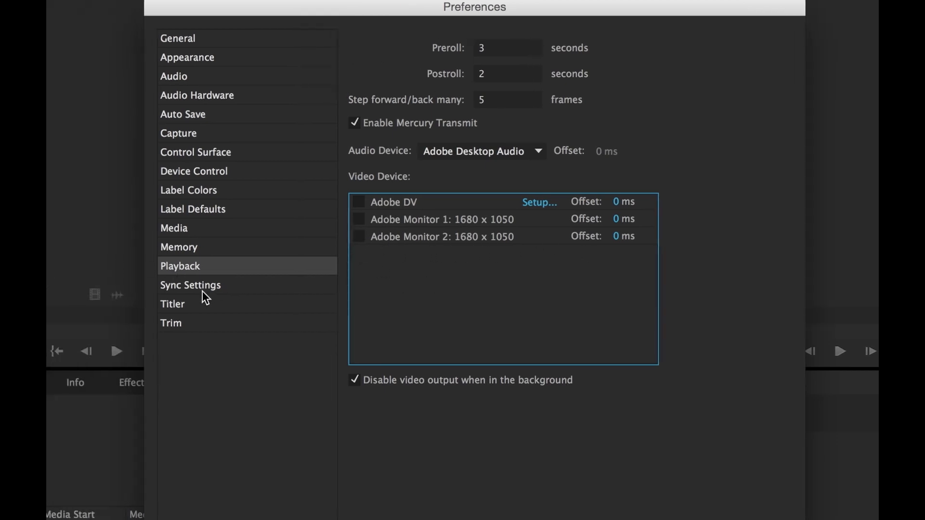
{"action": "left_click", "coordinate": [203, 288]}
{"action": "left_click", "coordinate": [255, 318]}
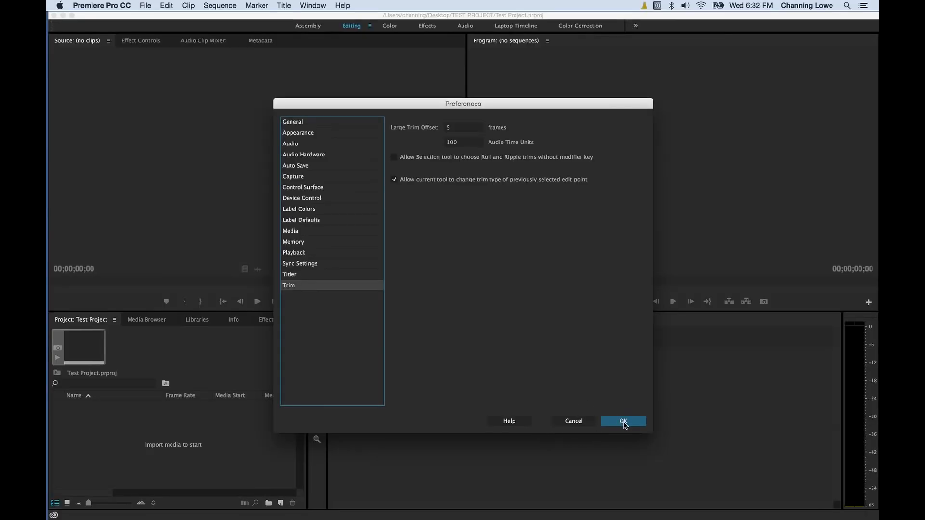
{"action": "left_click", "coordinate": [623, 422]}
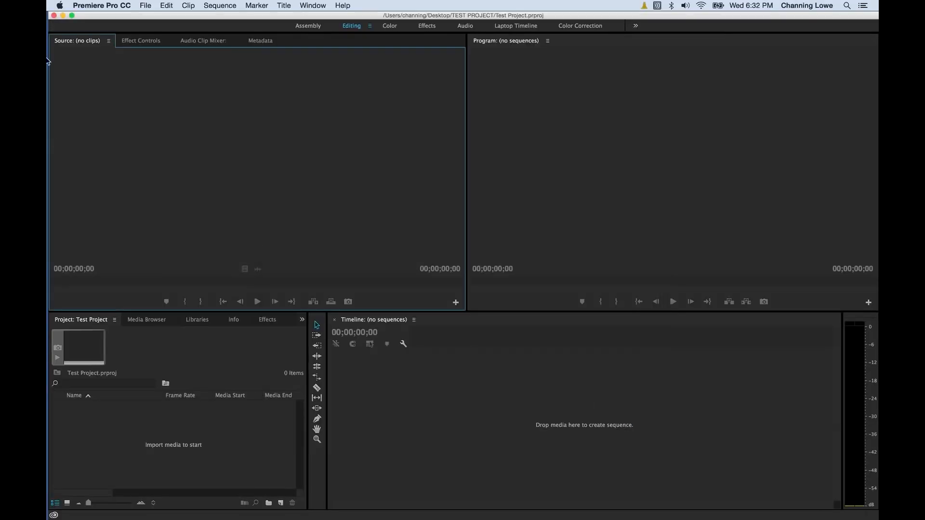
- Open the application's Keyboard Shortcuts settings
{"action": "left_click", "coordinate": [100, 4]}
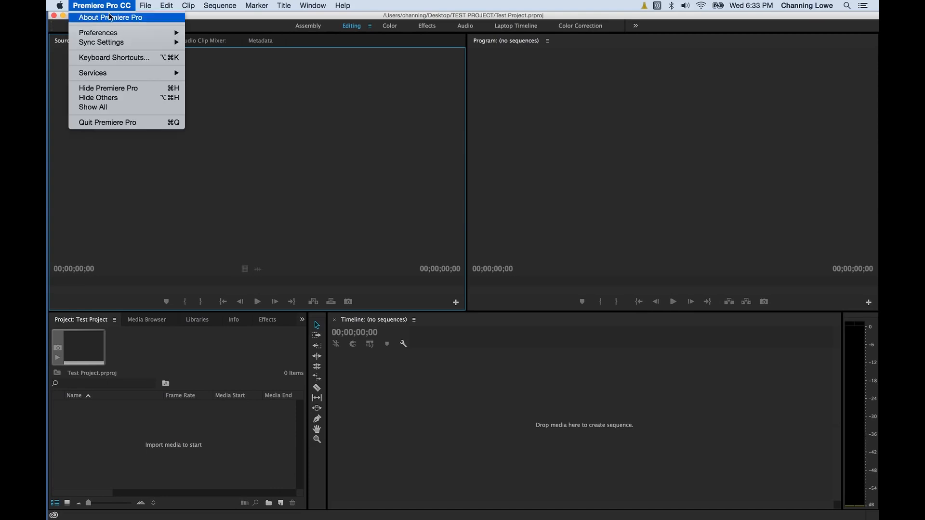
{"action": "left_click", "coordinate": [126, 55]}
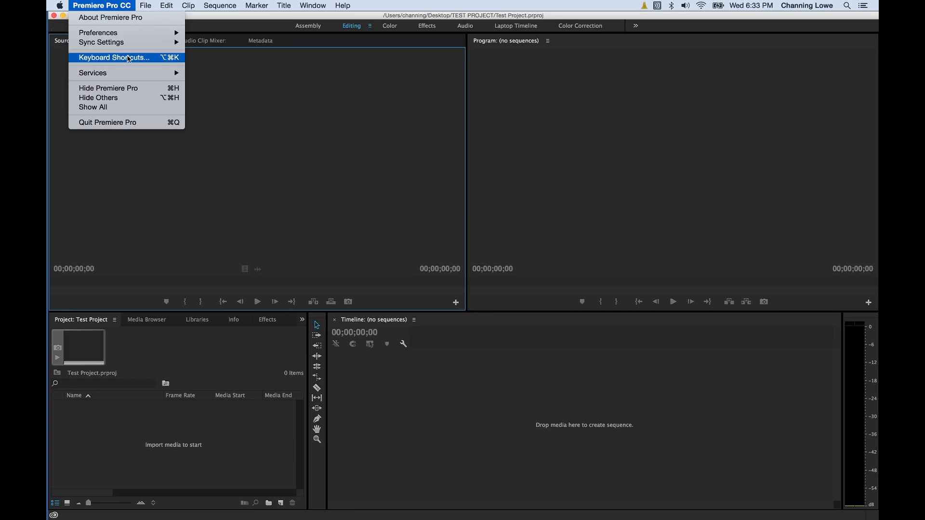
{"action": "left_click", "coordinate": [128, 59]}
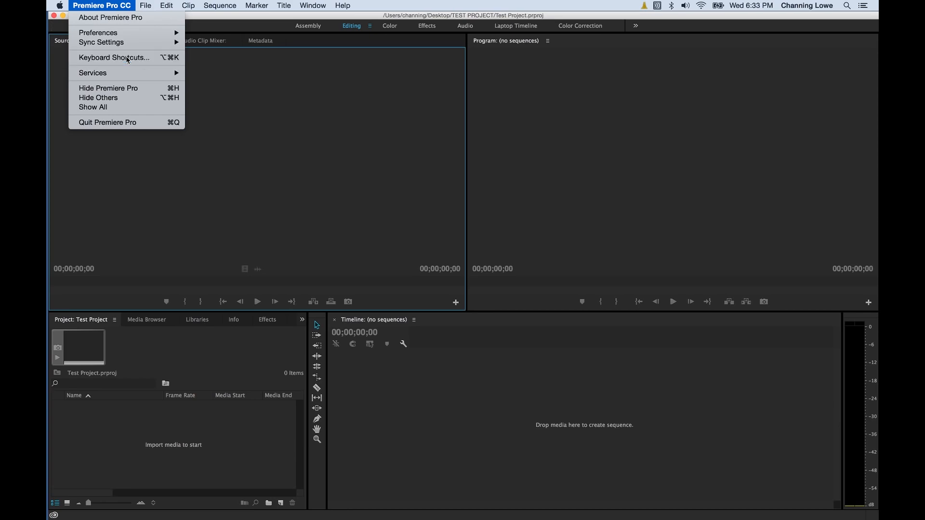
{"action": "left_click_drag", "start_coordinate": [428, 124], "coordinate": [378, 88]}
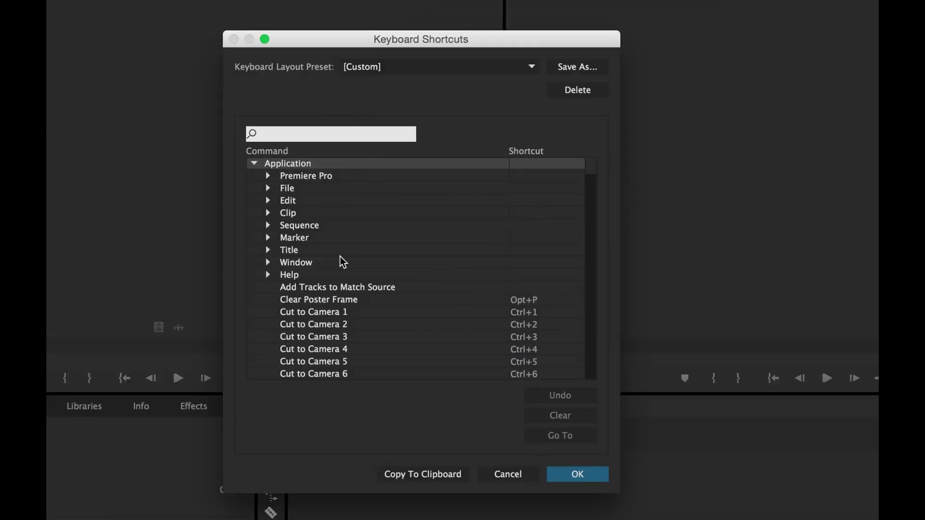
- Look through the list of application commands and their assigned keyboard shortcuts
{"action": "scroll", "coordinate": [427, 289], "scroll_direction": "down", "scroll_amount": 10}
{"action": "scroll", "coordinate": [427, 282], "scroll_direction": "down", "scroll_amount": 15}
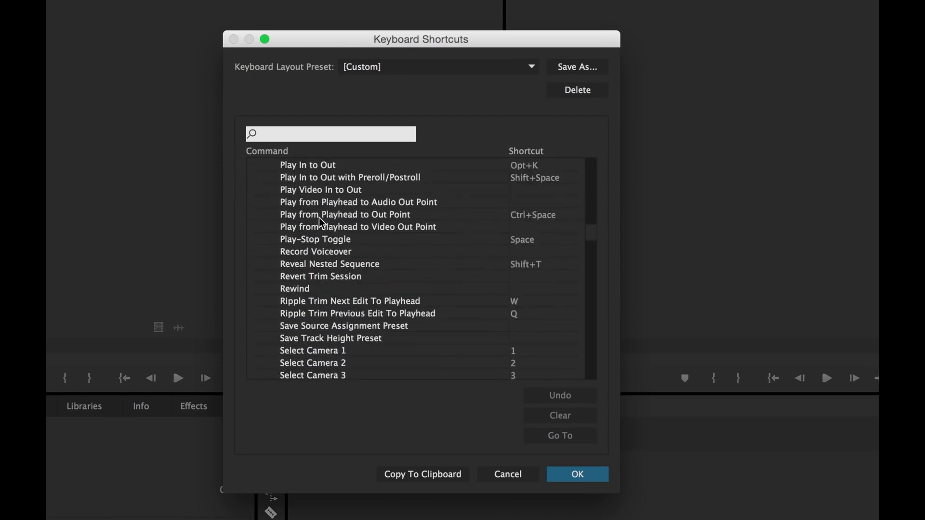
{"action": "scroll", "coordinate": [368, 220], "scroll_direction": "up", "scroll_amount": 20}
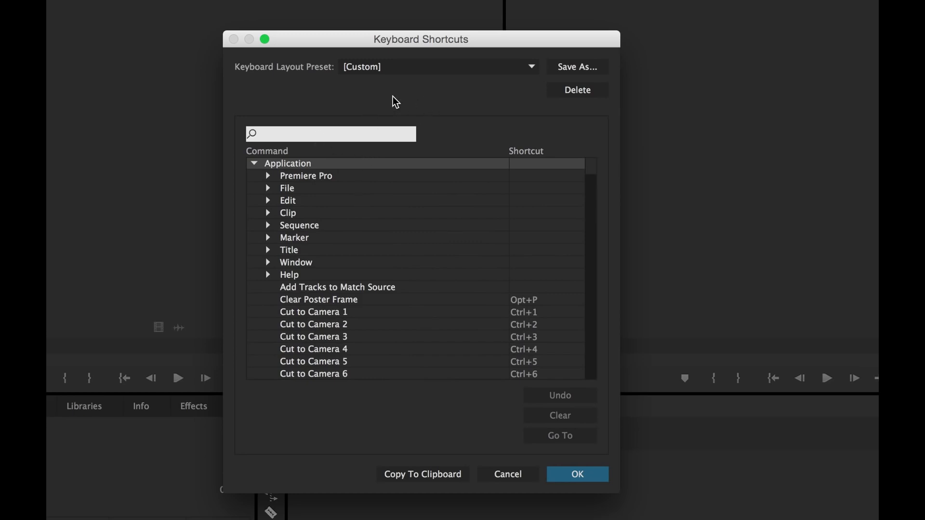
- Try the Final Cut Pro 7.0 and Avid Media Composer 5 keyboard layout presets, then cancel the shortcut changes
{"action": "left_click", "coordinate": [366, 70]}
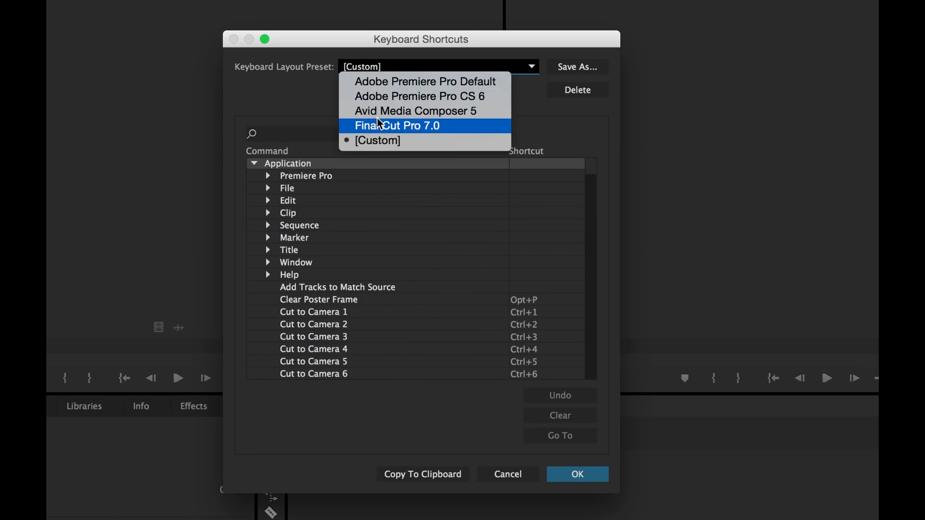
{"action": "left_click", "coordinate": [419, 126]}
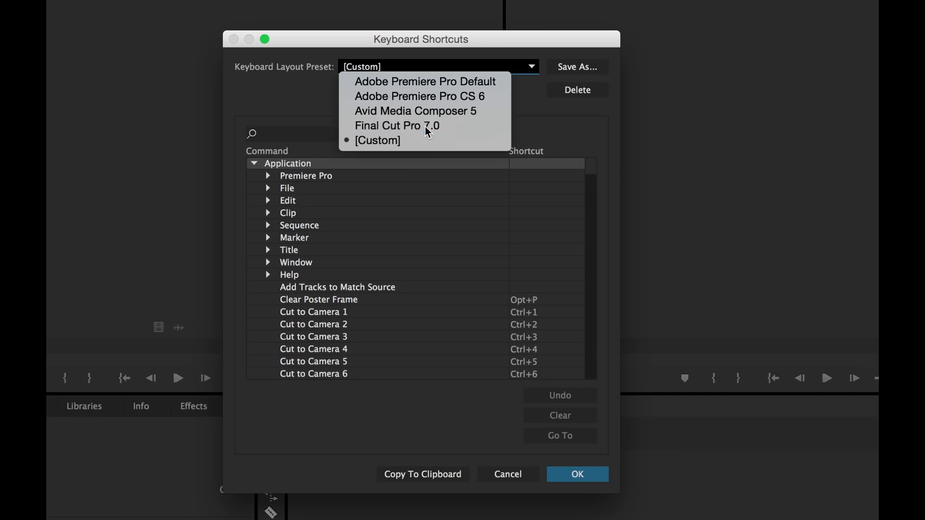
{"action": "left_click", "coordinate": [435, 70]}
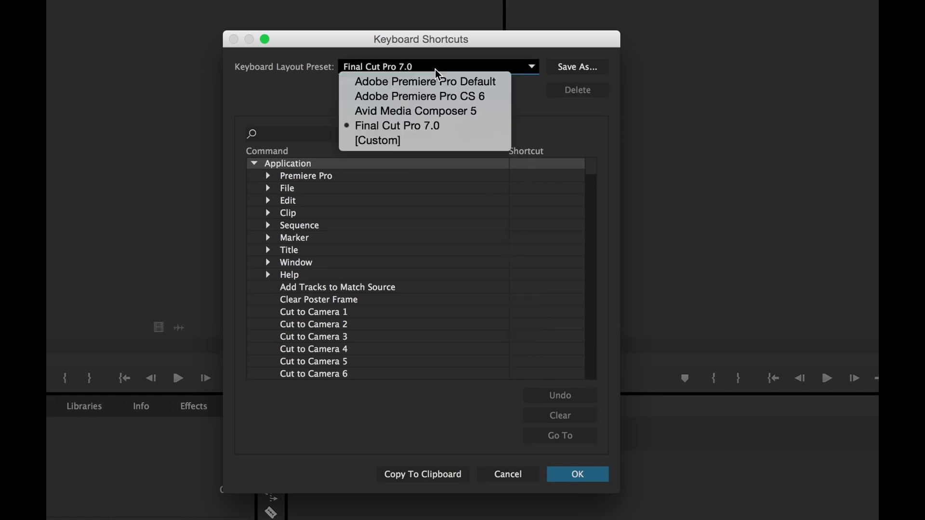
{"action": "left_click", "coordinate": [426, 110]}
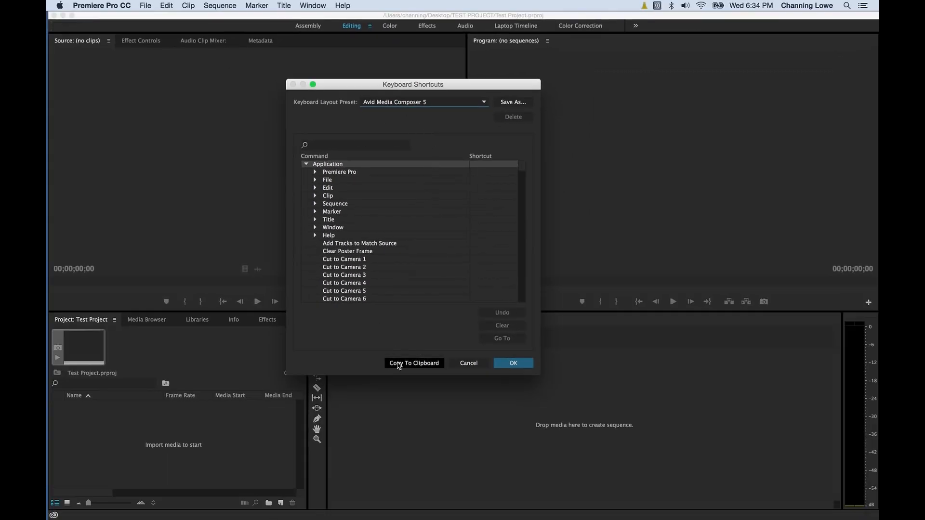
{"action": "left_click", "coordinate": [468, 363]}
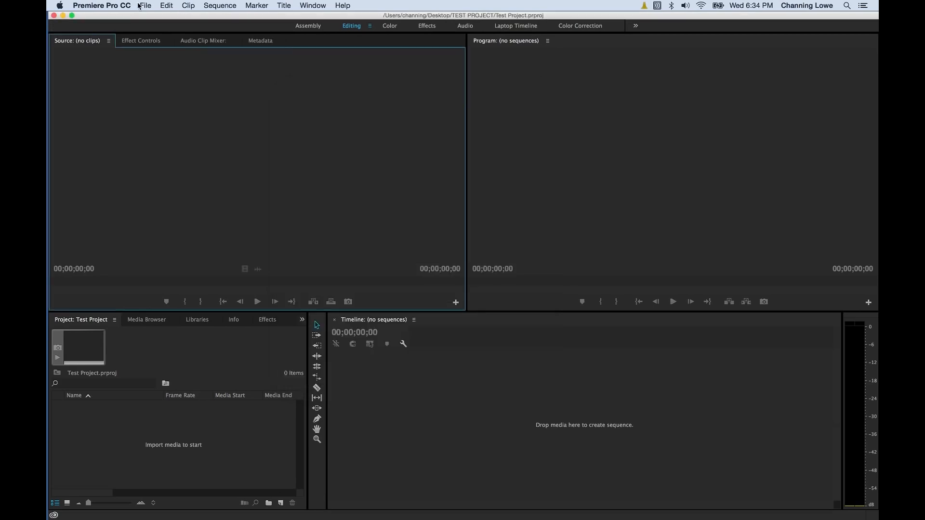
- Review the General and Scratch Disks project settings of Test Project, then close the settings
{"action": "left_click", "coordinate": [101, 5]}
{"action": "mouse_move", "coordinate": [145, 6]}
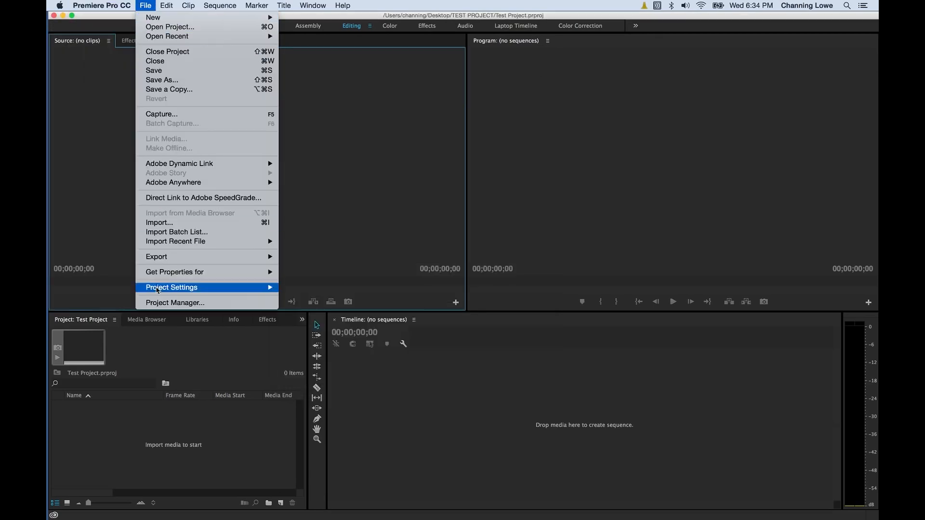
{"action": "mouse_move", "coordinate": [204, 288]}
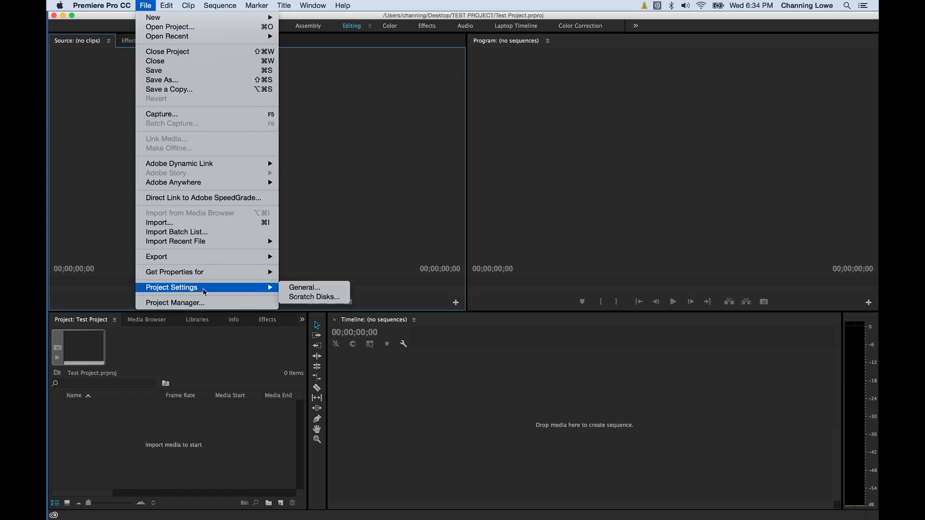
{"action": "left_click", "coordinate": [306, 292]}
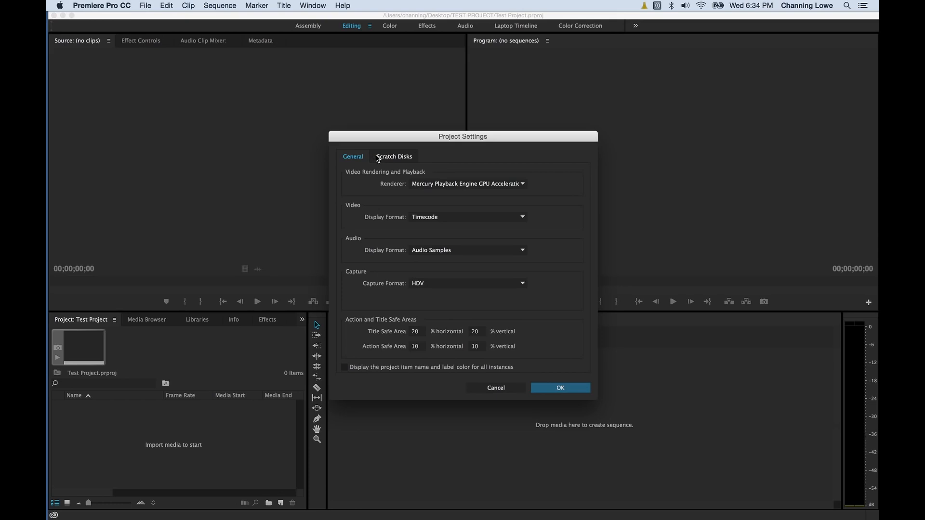
{"action": "left_click", "coordinate": [401, 159]}
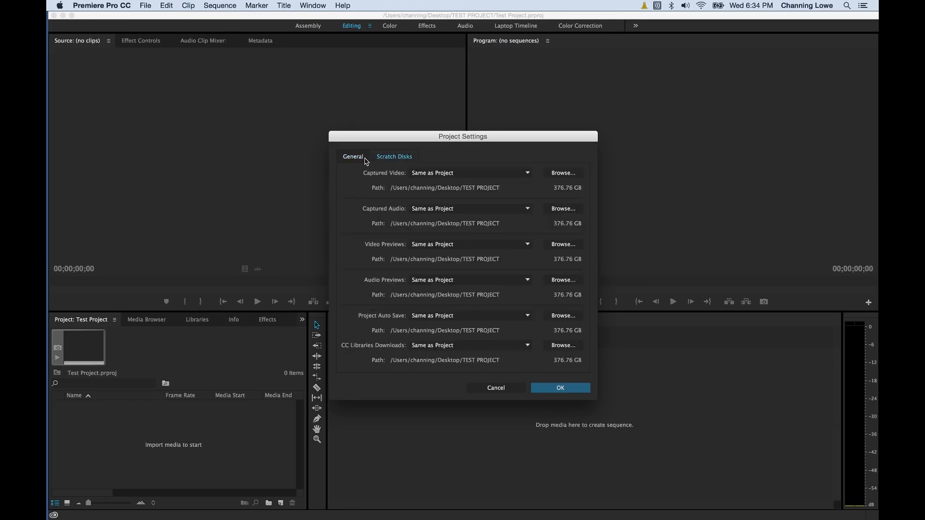
{"action": "left_click", "coordinate": [362, 159]}
{"action": "left_click", "coordinate": [387, 156]}
{"action": "key", "text": "Return"}
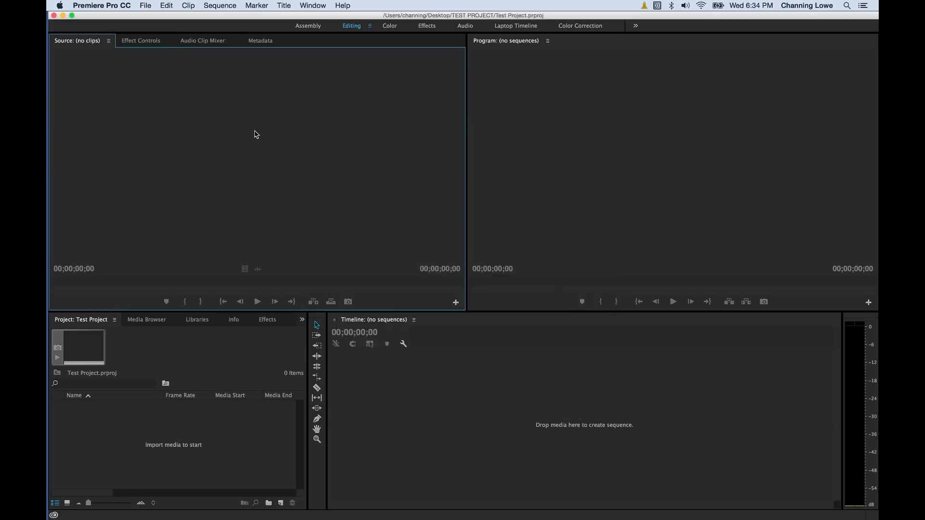
- Reopen the General project settings, check the scratch disk locations again, and dismiss the dialog
{"action": "left_click", "coordinate": [146, 6]}
{"action": "mouse_move", "coordinate": [250, 288]}
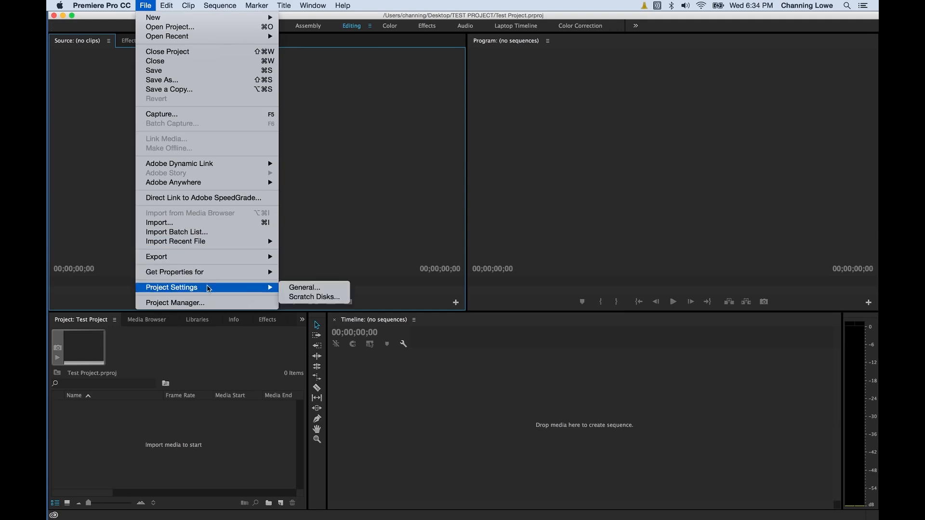
{"action": "left_click", "coordinate": [307, 289]}
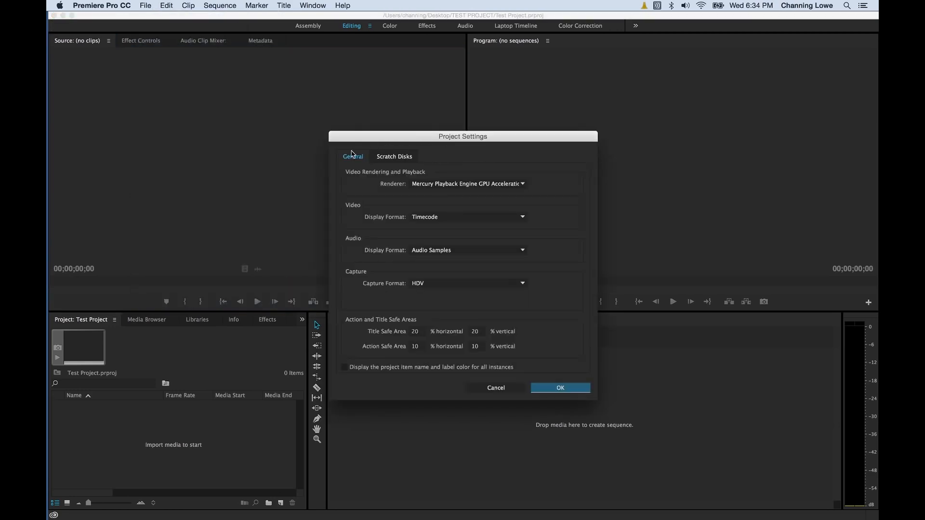
{"action": "left_click", "coordinate": [395, 157]}
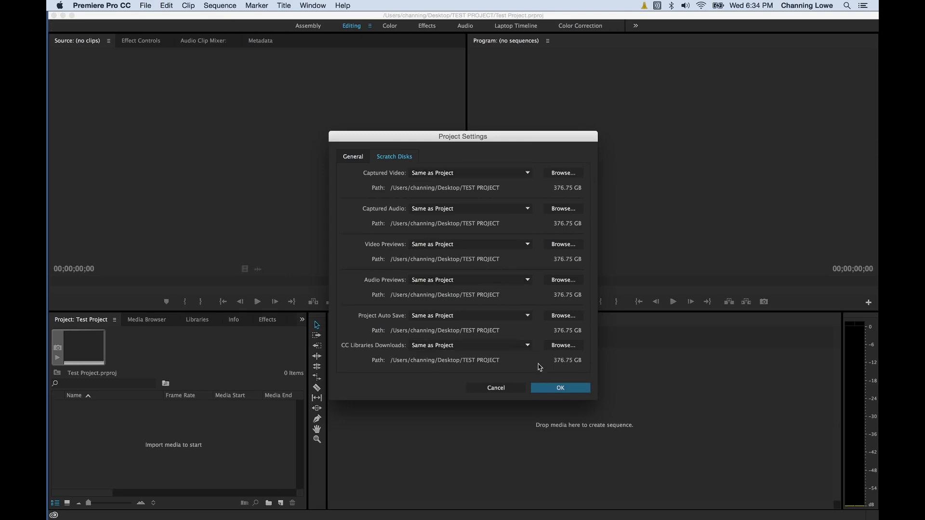
{"action": "left_click", "coordinate": [513, 390]}
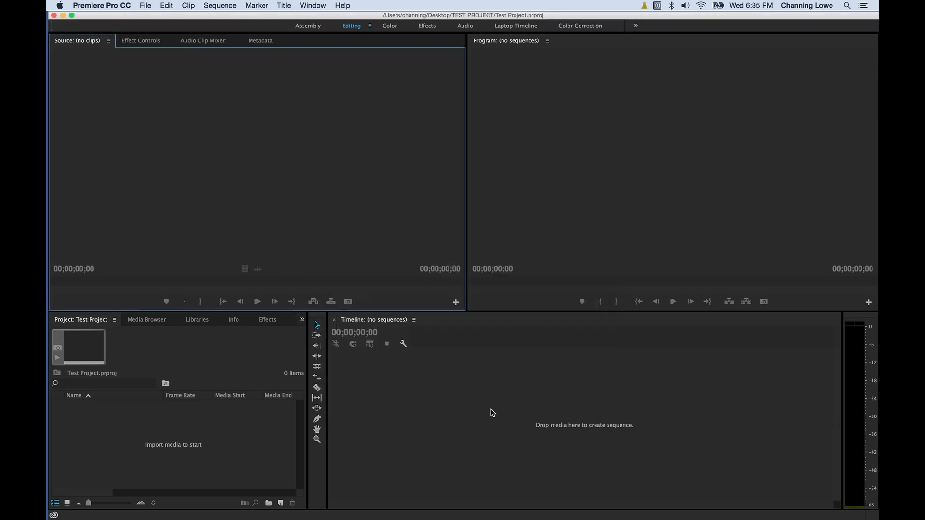